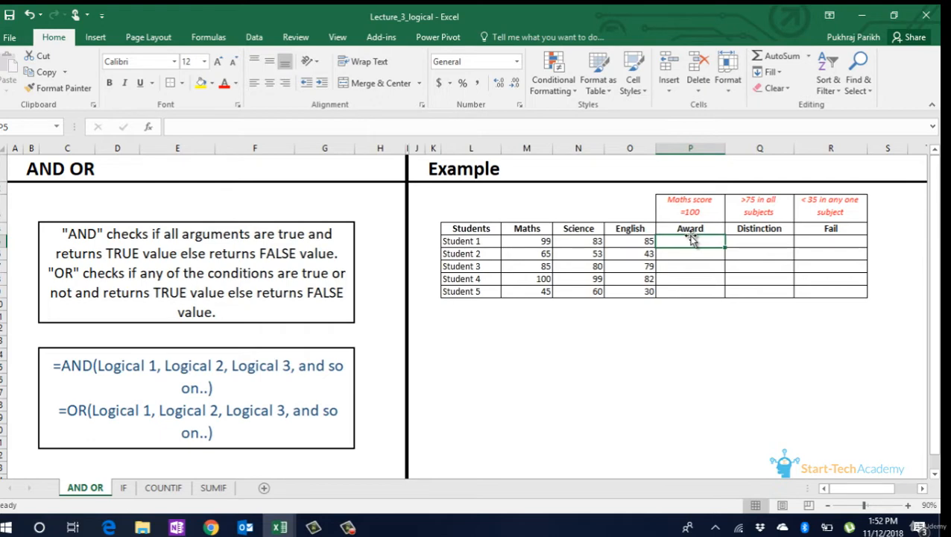
Step: Enter the formula =M5=100 in Student 1's Award cell to test for a full Maths score
type("=")
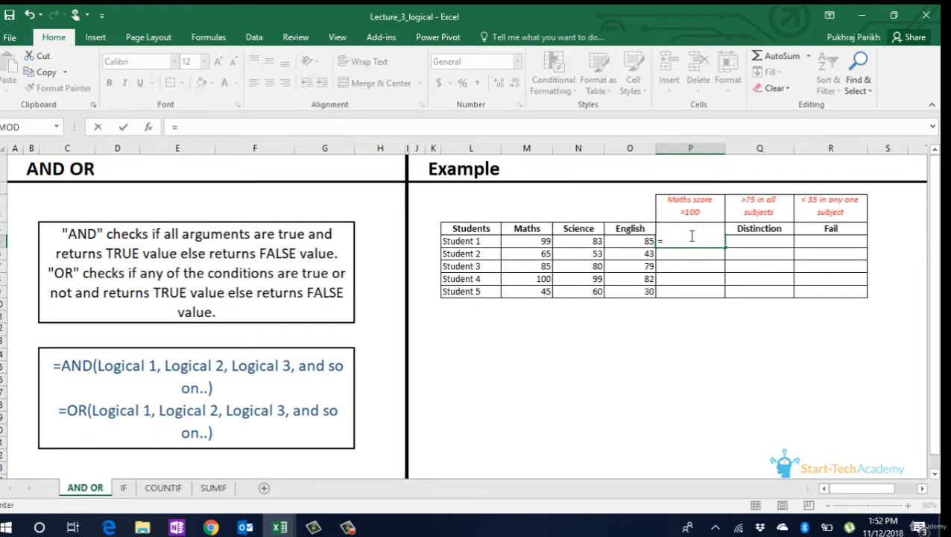
key("Left")
key("Left")
key("Left")
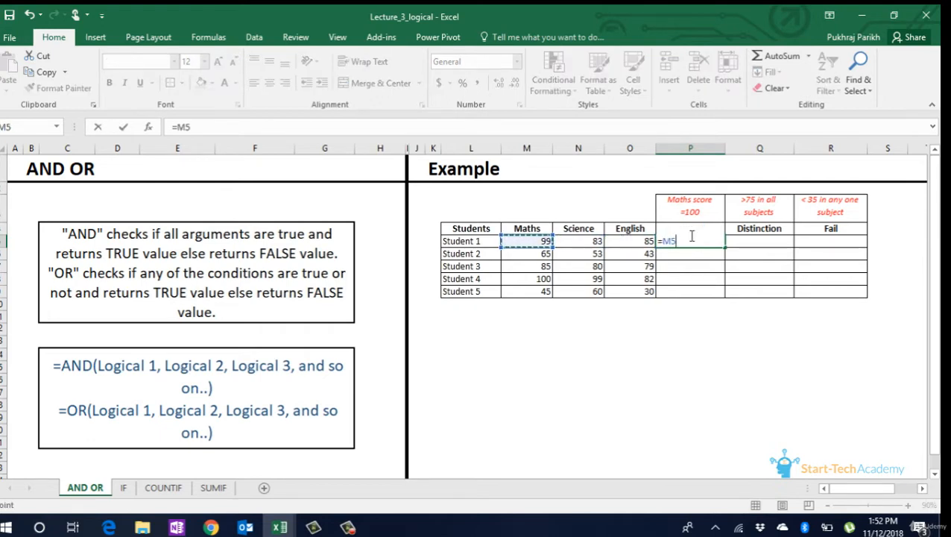
type("=100")
key("Return")
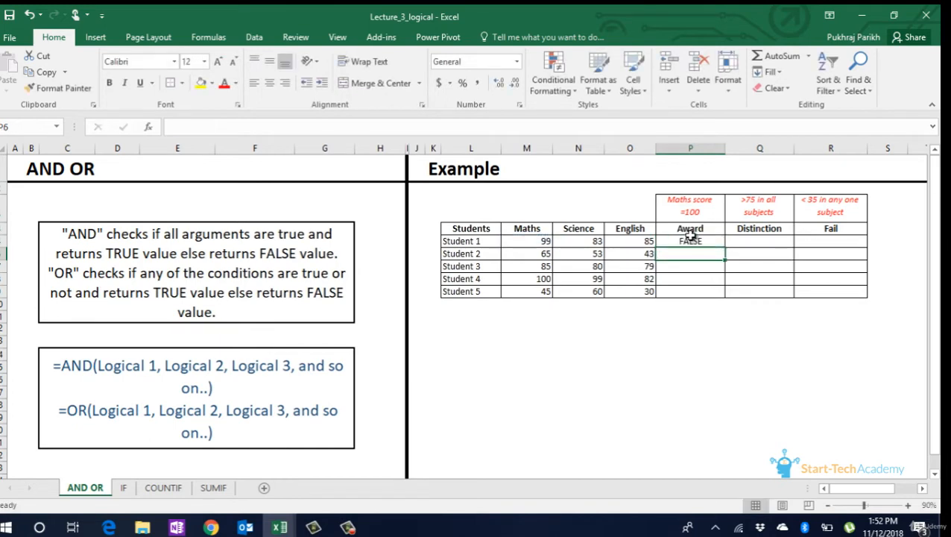
Step: Fill the Award formula down to Student 5 and highlight Student 4's Award cell in yellow
left_click(692, 240)
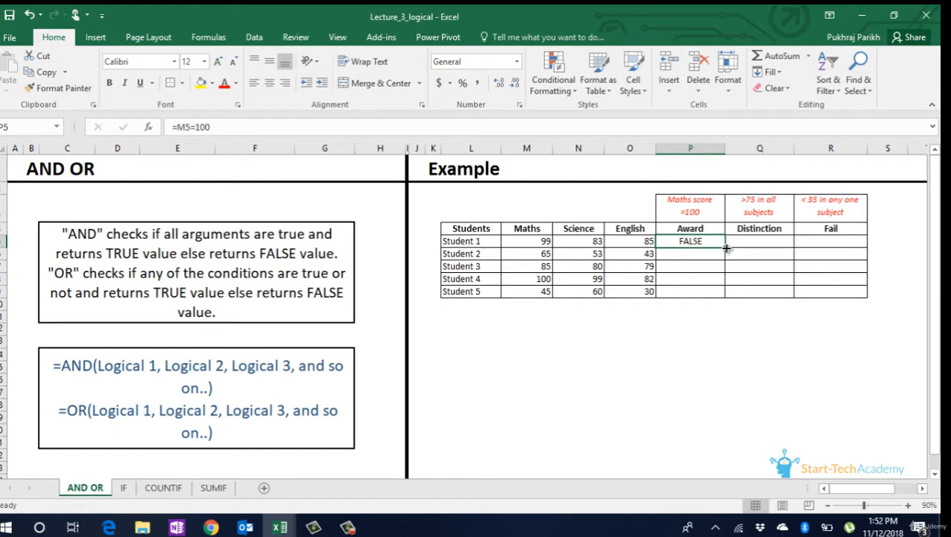
double_click(724, 247)
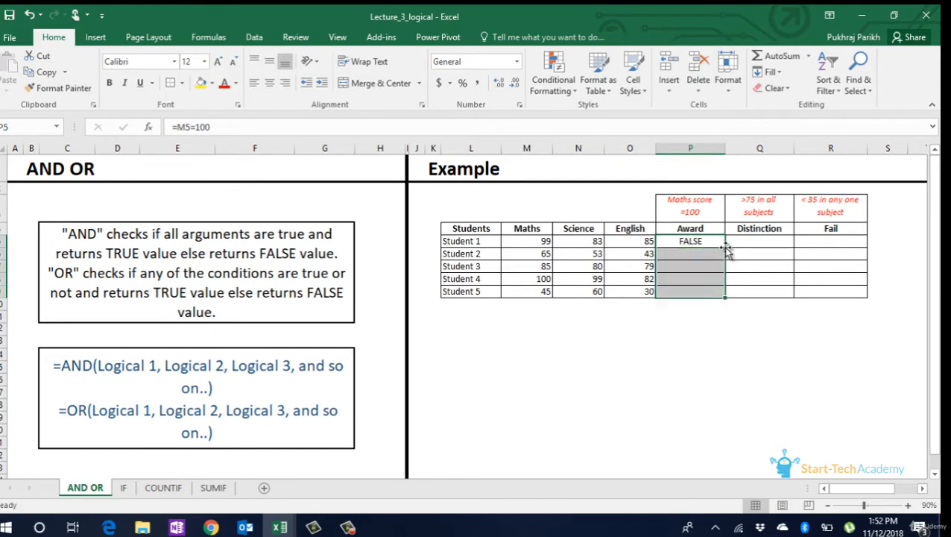
left_click(704, 282)
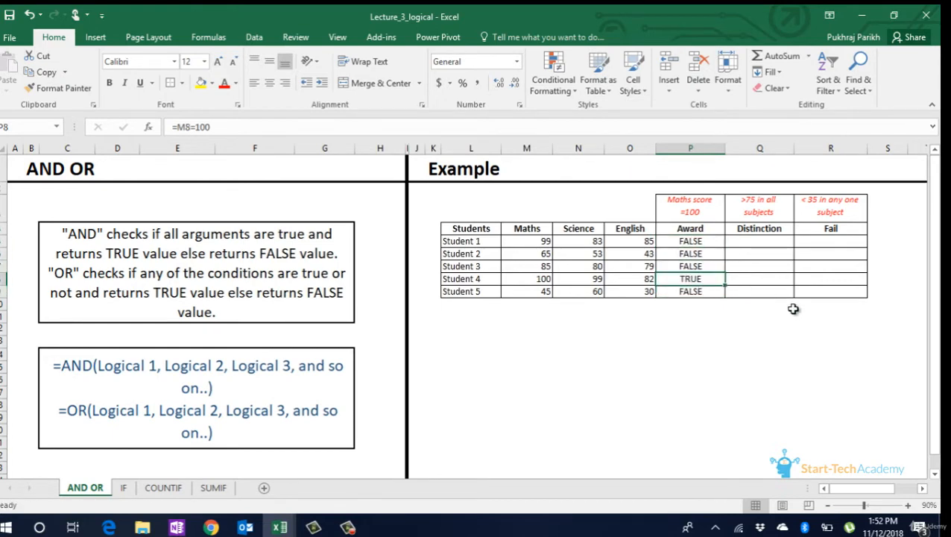
left_click(200, 83)
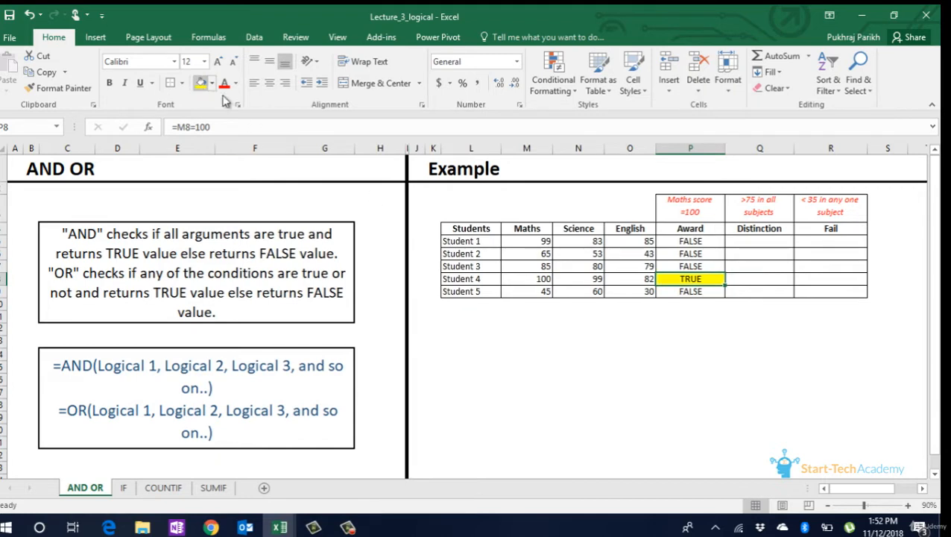
Step: Enter =AND(M5>75,N5>75,O5>75) in Student 1's Distinction cell to test for more than 75 in all subjects
left_click(735, 240)
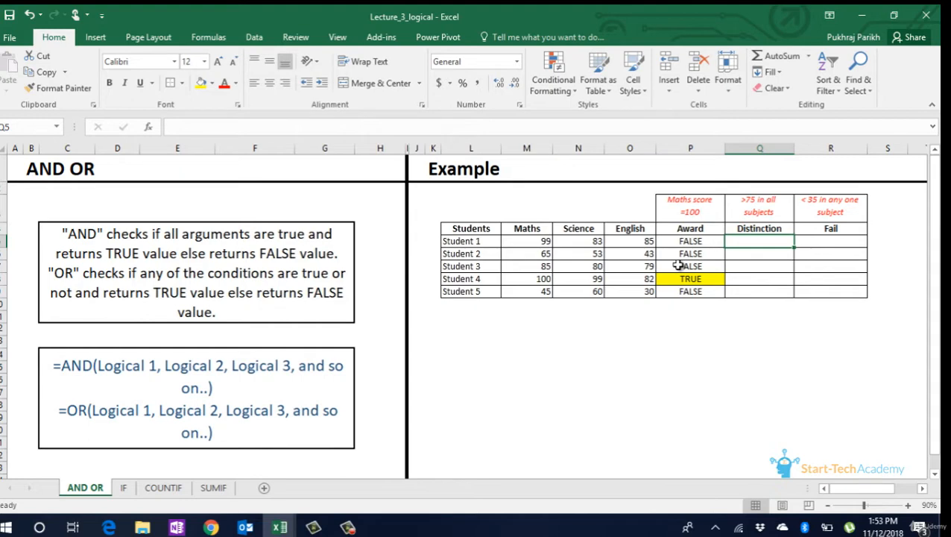
type("=")
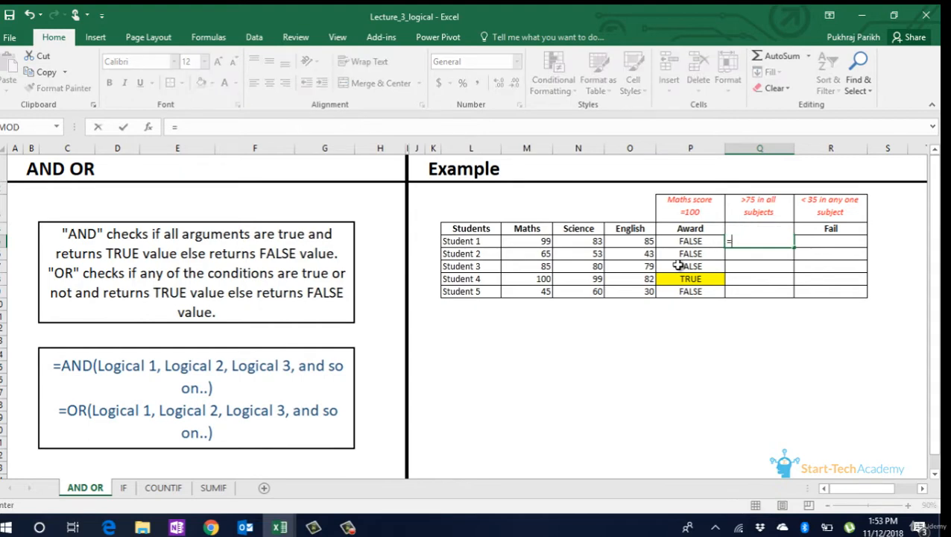
type("and")
key("Tab")
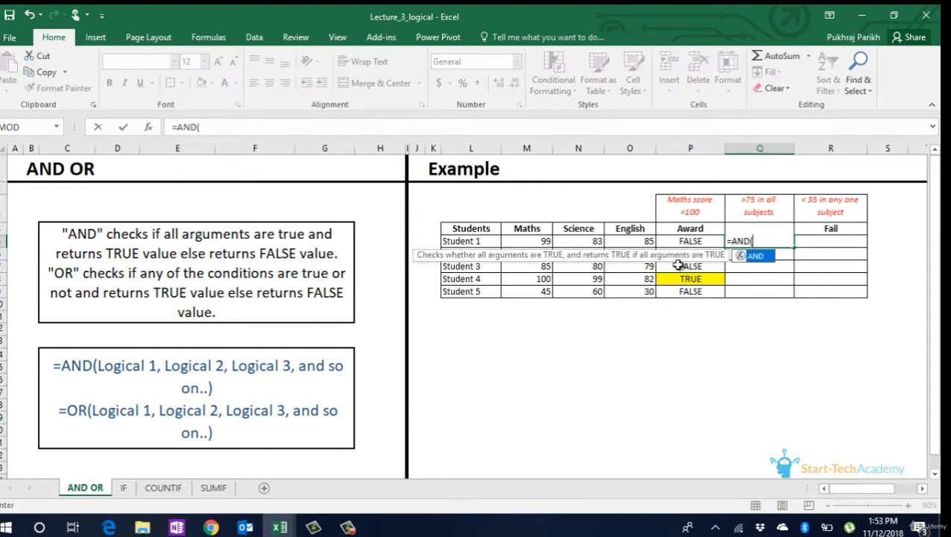
key("Left")
key("Left")
key("Left")
key("Left")
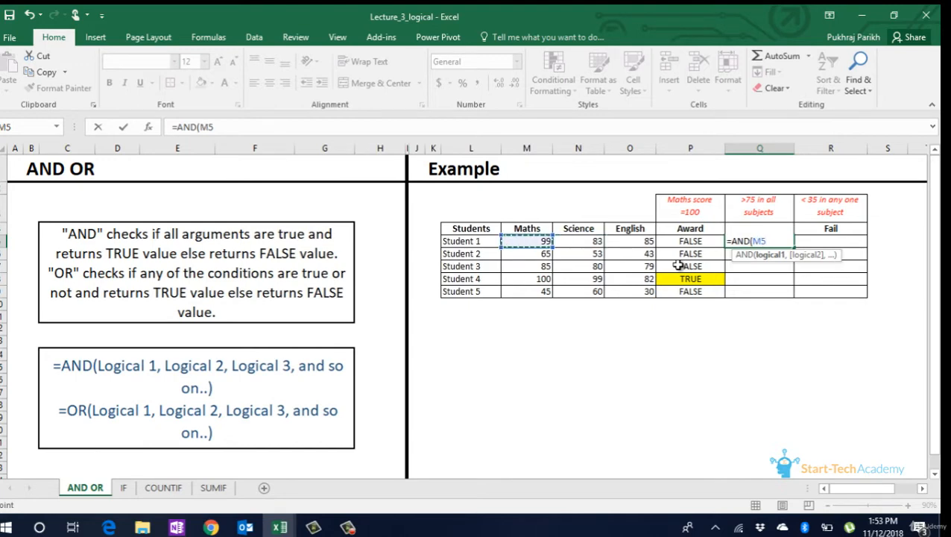
type(">75,")
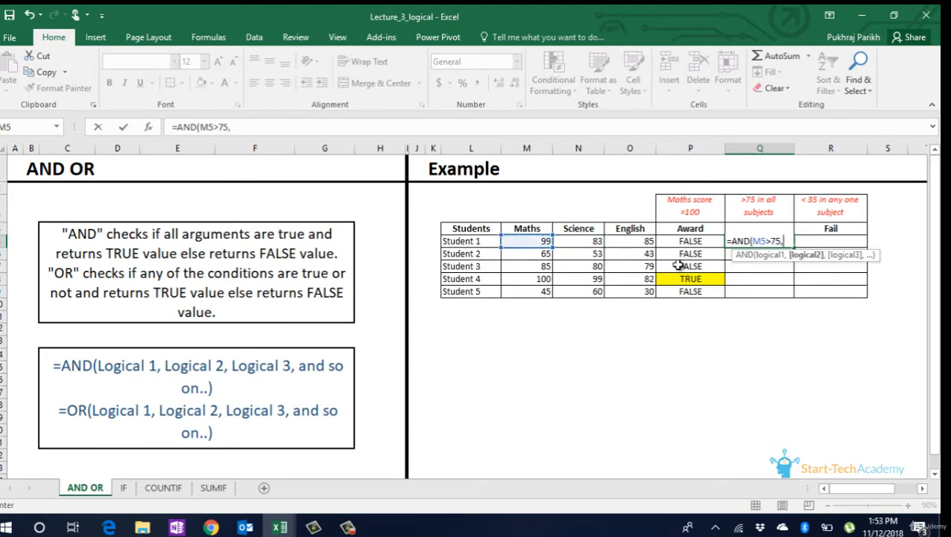
key("Left")
key("Left")
key("Left")
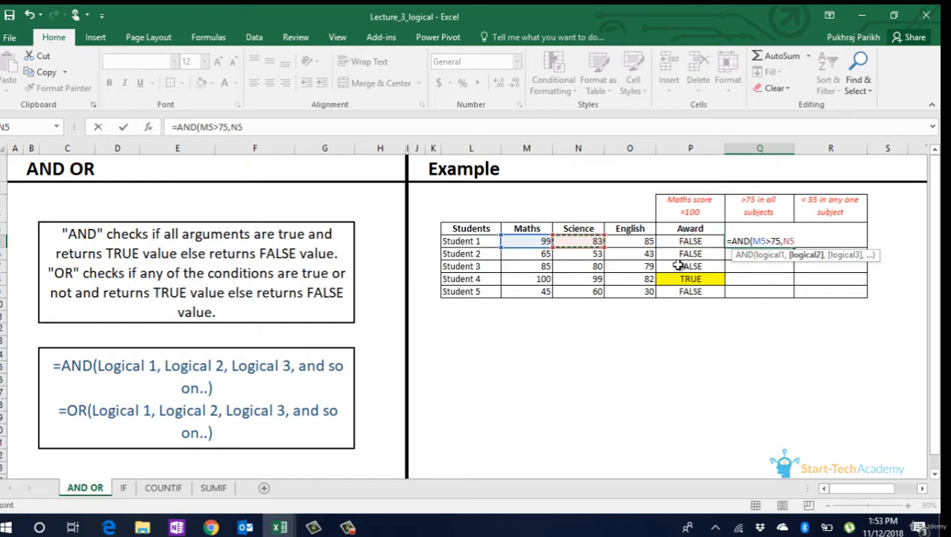
type(">75,")
key("Left")
key("Left")
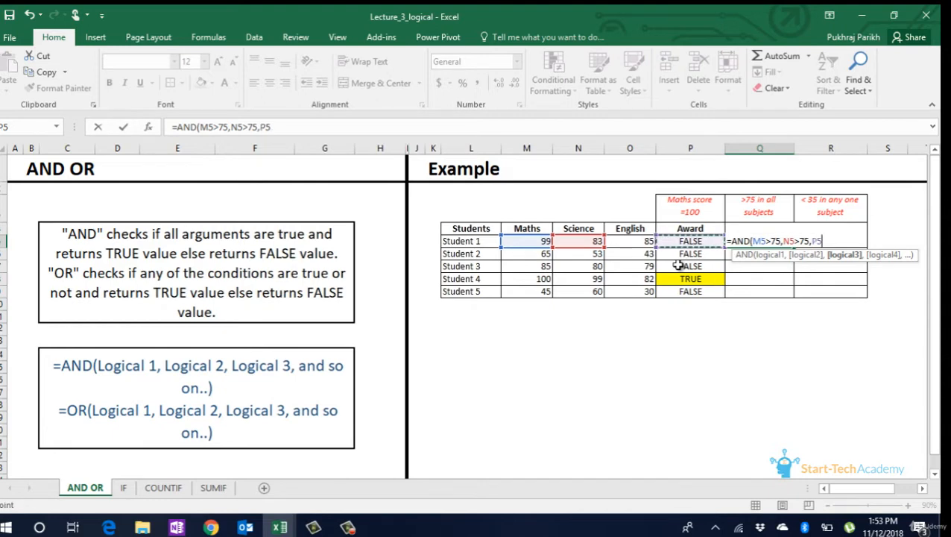
type(">75")
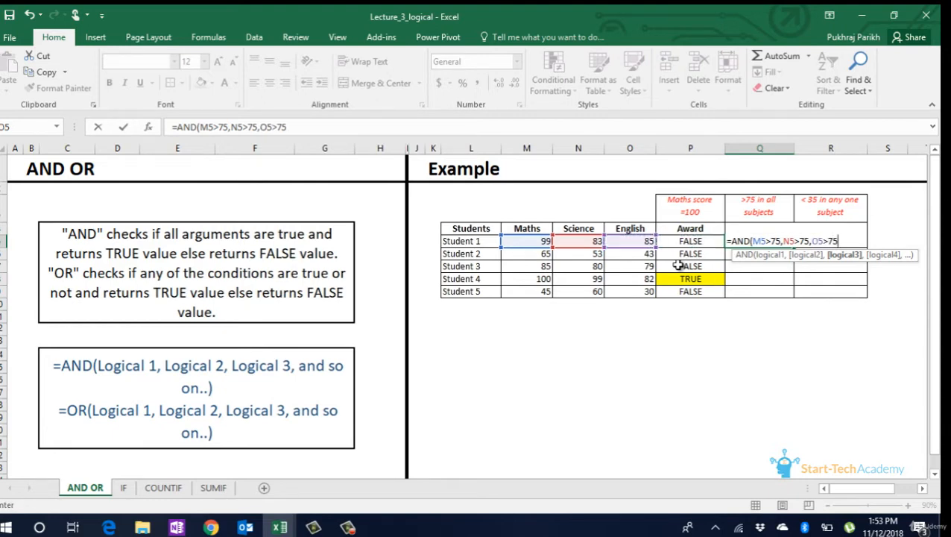
key("Return")
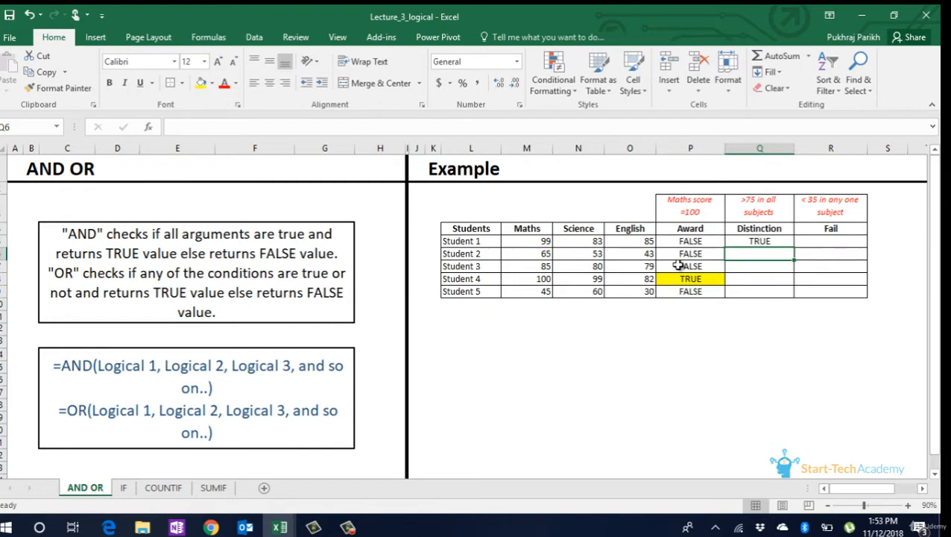
Step: Fill the Distinction formula down to Student 5 and highlight the Distinction cells of Students 1, 3 and 4 in yellow
left_click(789, 242)
double_click(794, 246)
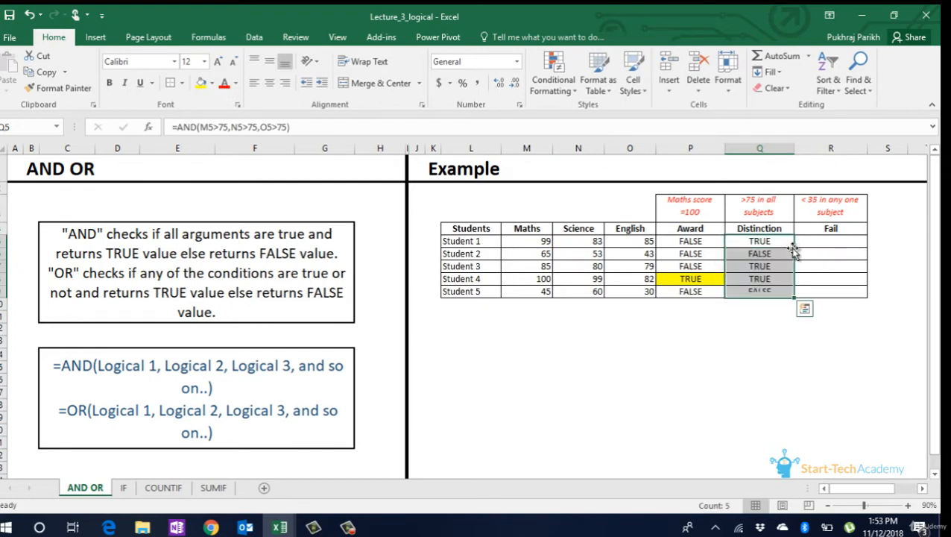
left_click(775, 277)
left_click(773, 267, "ctrl")
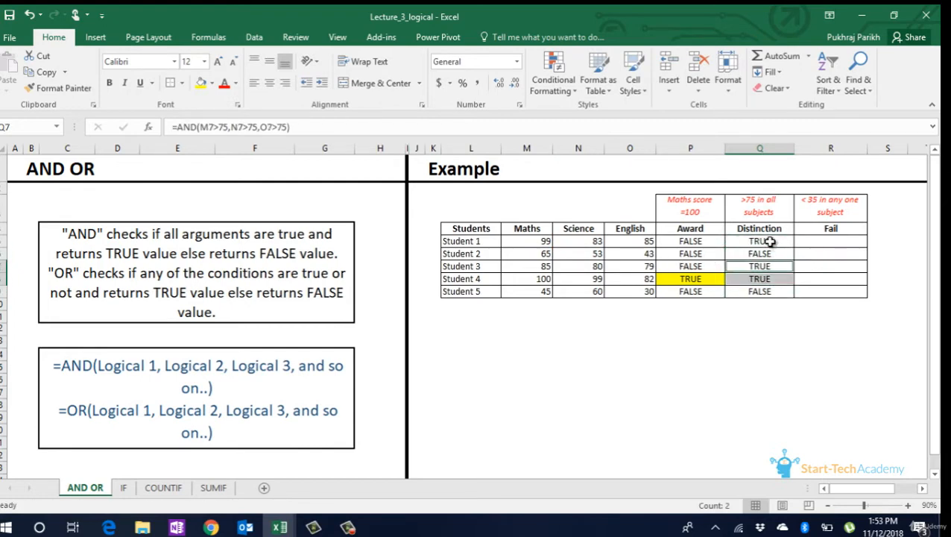
left_click(772, 241, "ctrl")
left_click(200, 84)
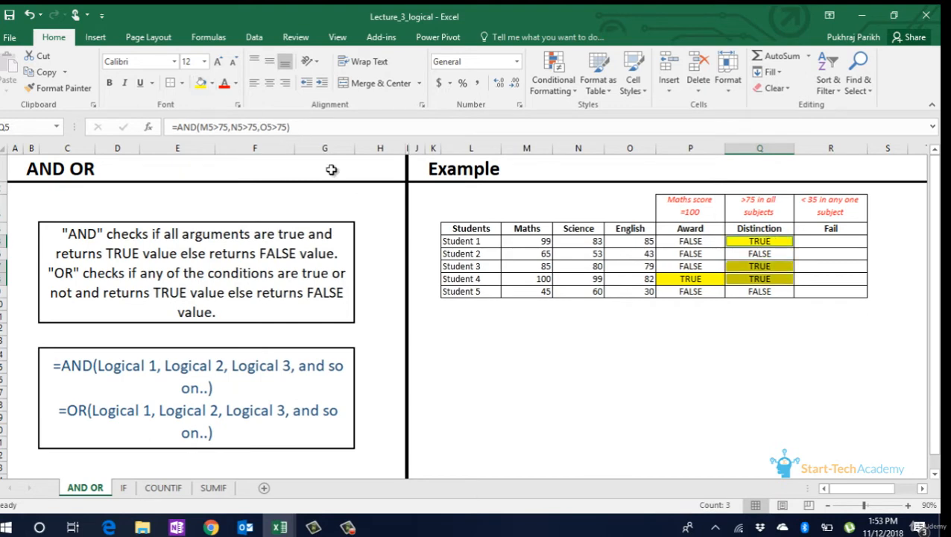
left_click(786, 319)
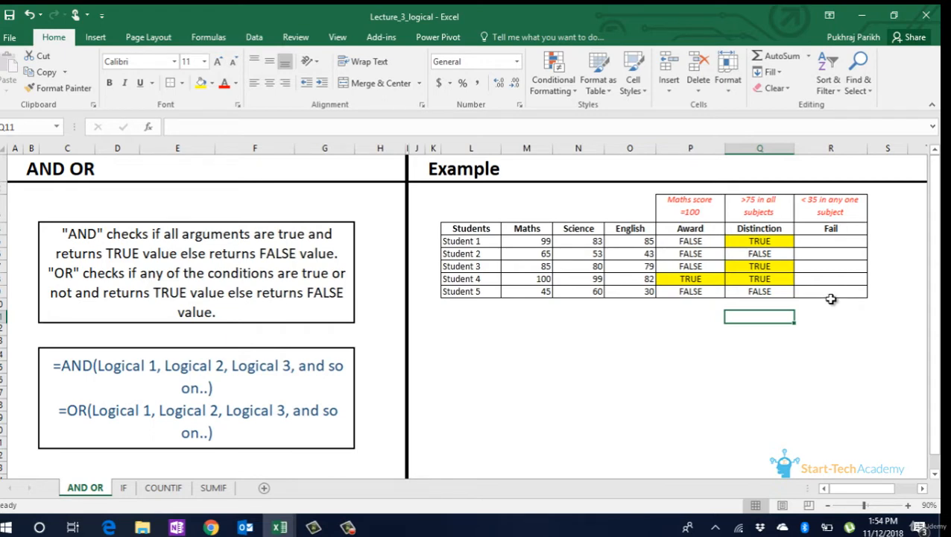
Step: Enter =OR(M5<35,N5<35,O5<35) in Student 1's Fail cell to test for less than 35 in any subject
left_click(841, 243)
type("=or")
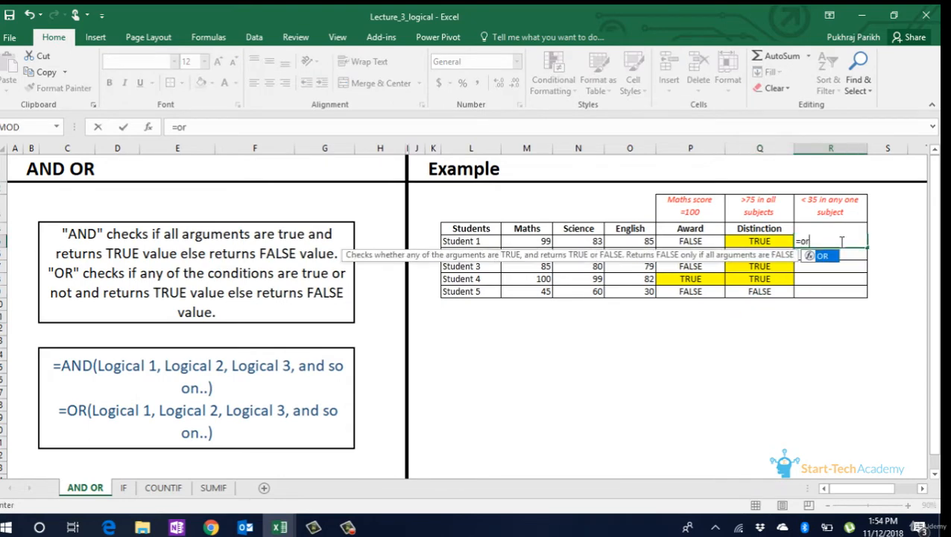
key("Tab")
key("Left")
key("Left")
key("Left")
key("Left")
key("Left")
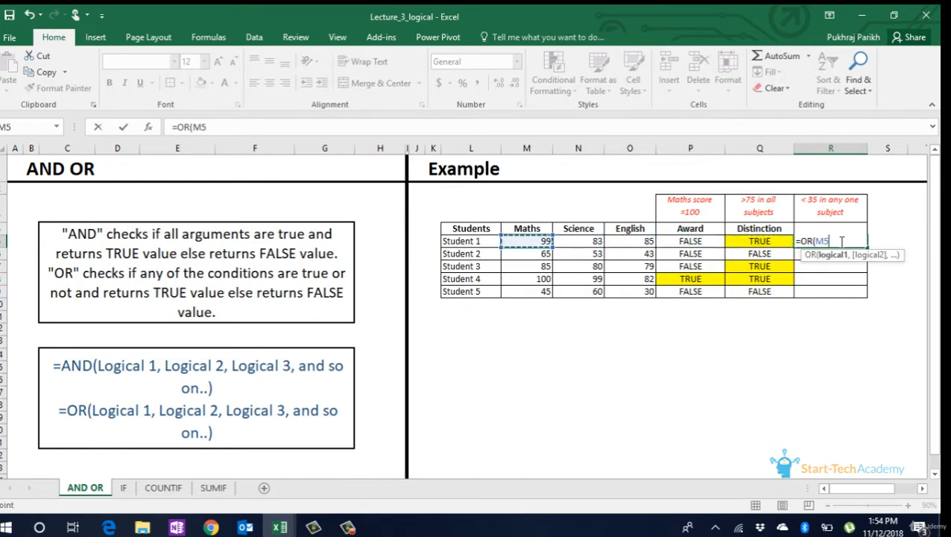
type("<35")
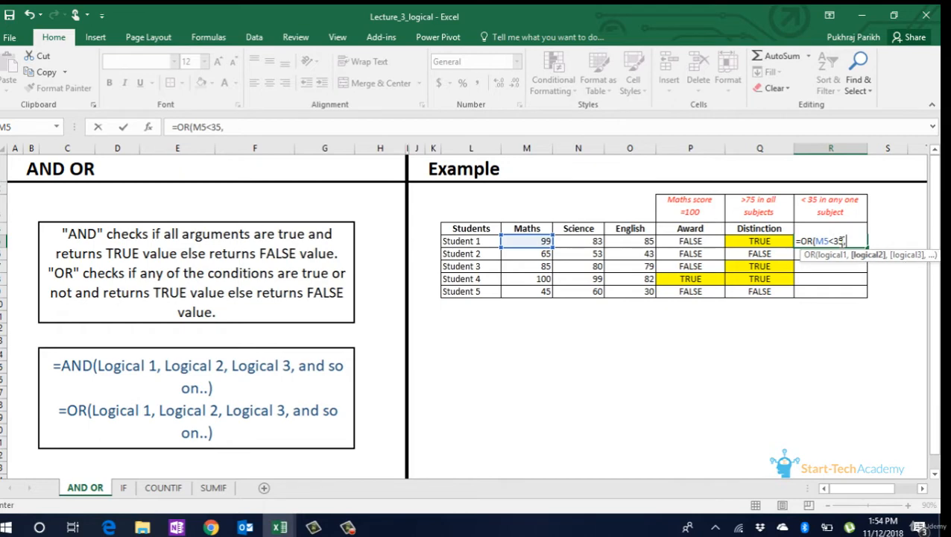
type(",")
key("Left")
key("Left")
key("Left")
key("Left")
left_click(251, 127)
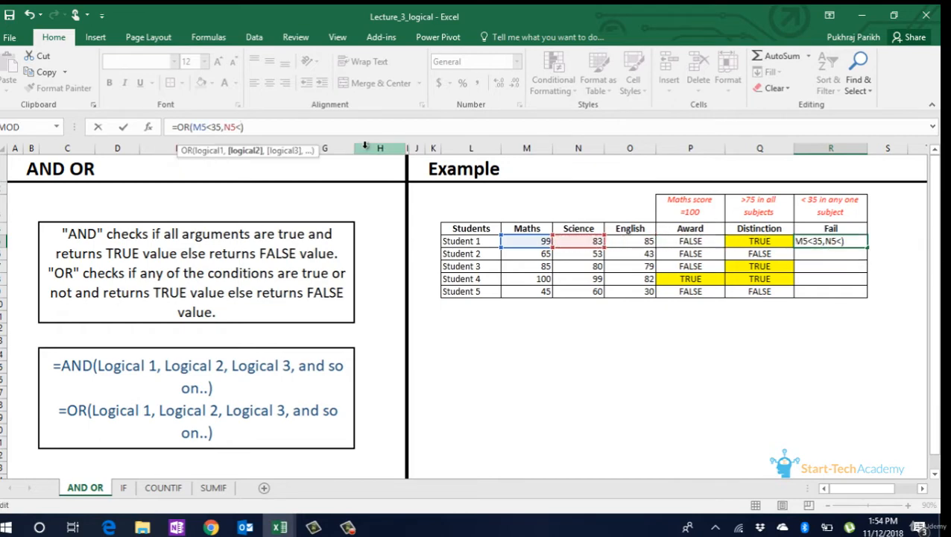
type("<35)")
type(",")
key("BackSpace")
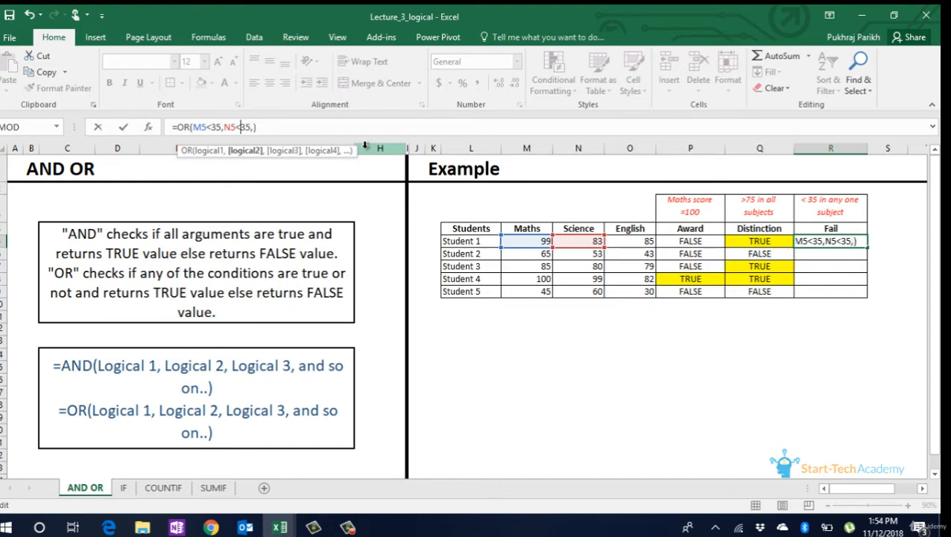
key("Right")
left_click(641, 241)
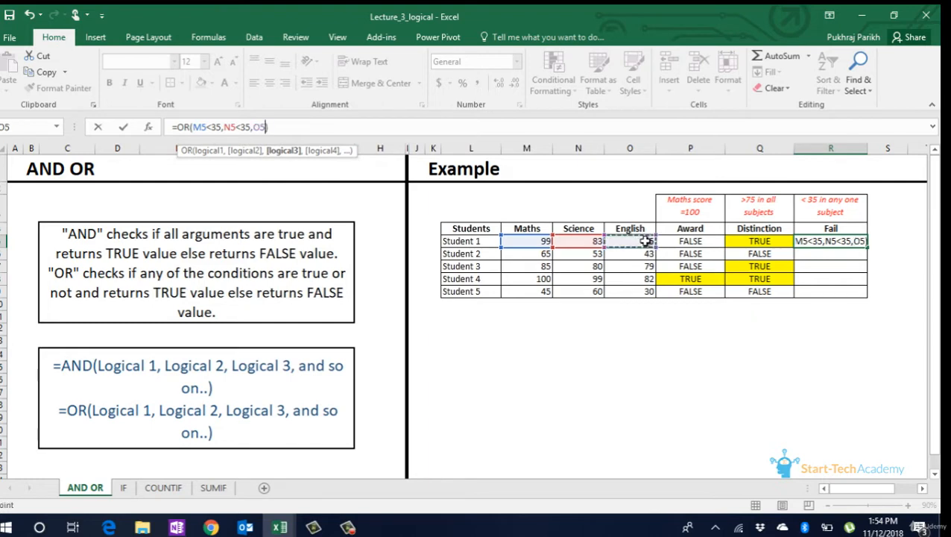
type("<35")
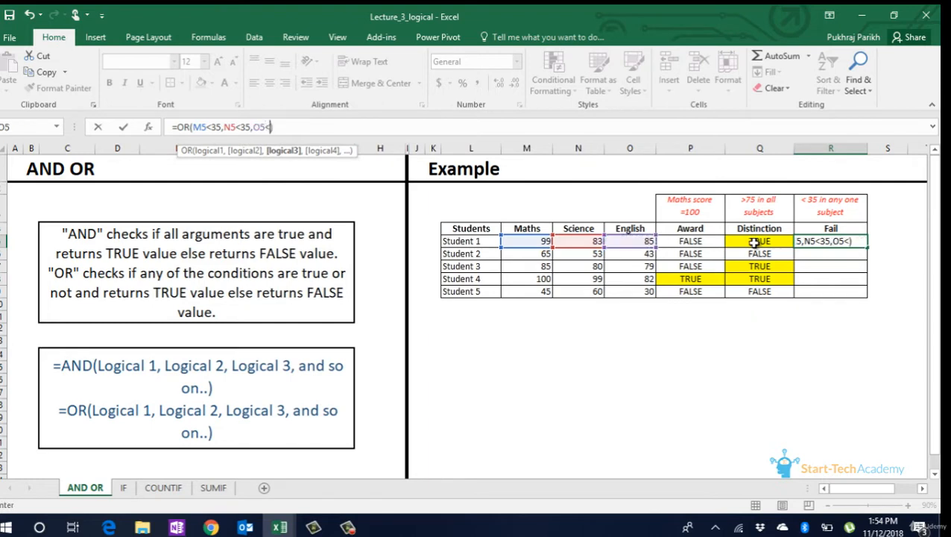
key("Return")
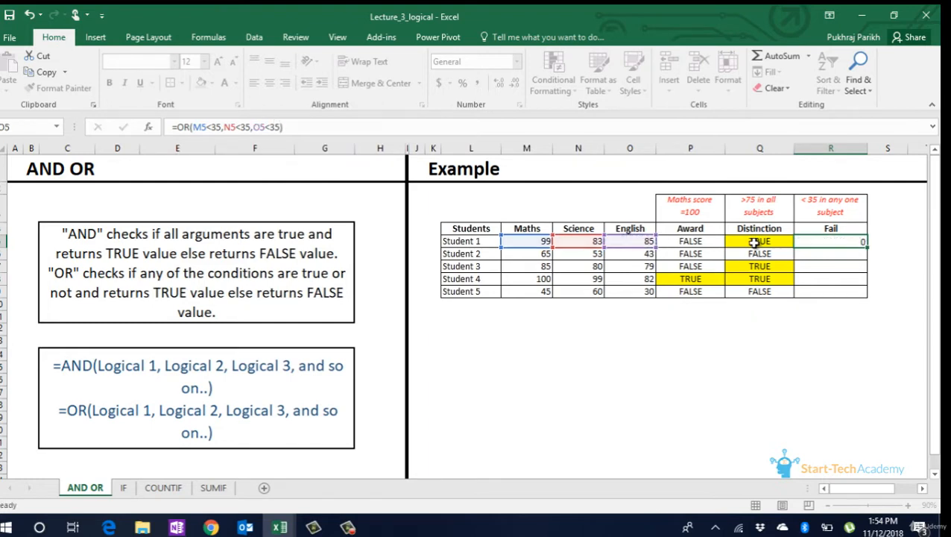
Step: Fill the Fail formula down to Student 5 and highlight Student 5's Fail cell in yellow
left_click(856, 241)
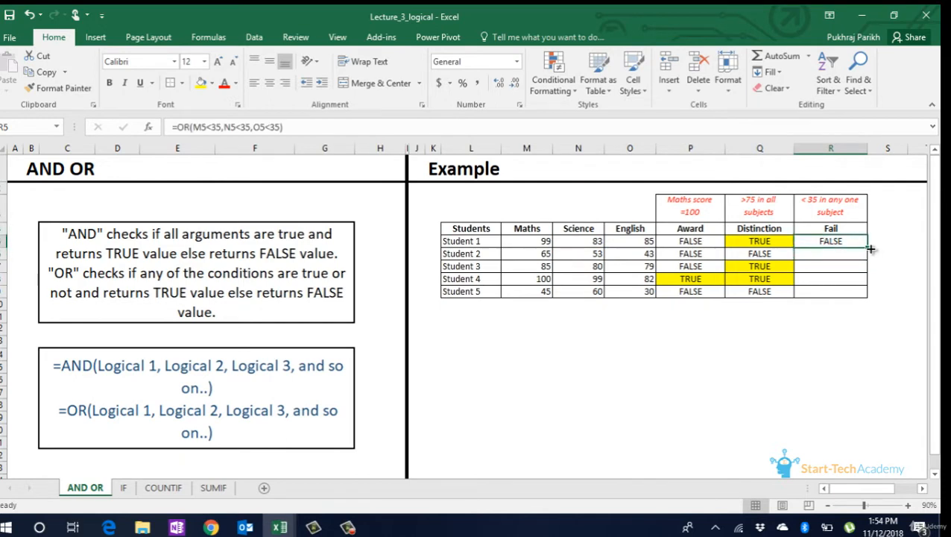
double_click(866, 246)
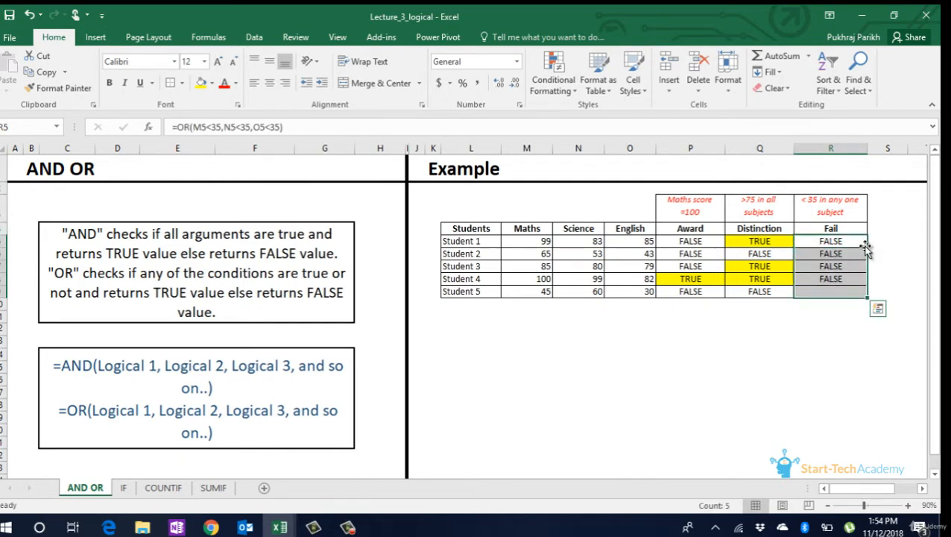
left_click(835, 293)
left_click(200, 82)
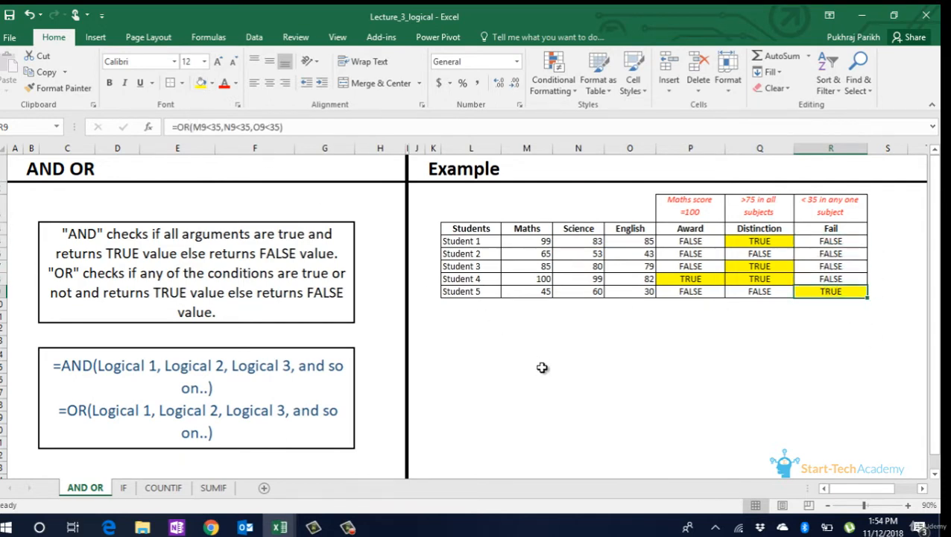
left_click(556, 329)
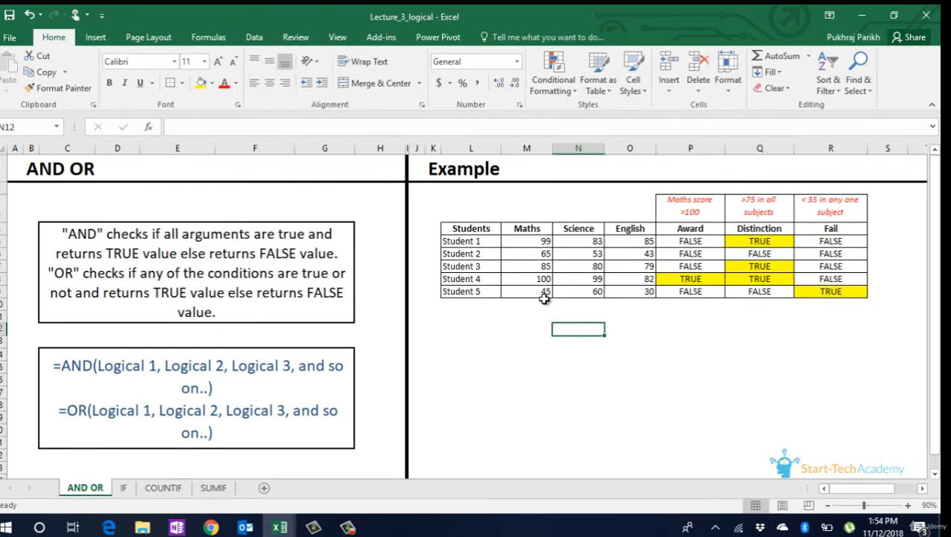
left_click(634, 293)
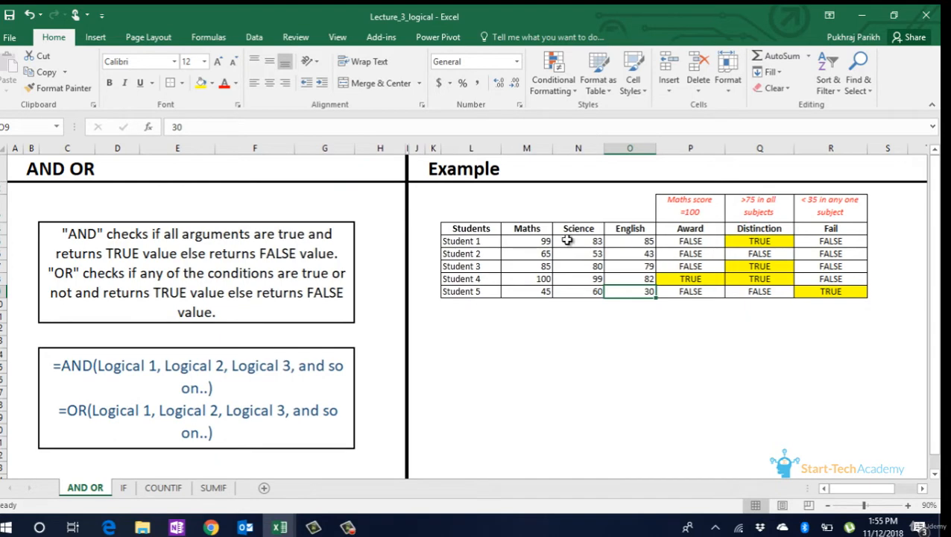
Step: Open the IF sheet and select Student 1's Maths Grade cell
left_click(123, 488)
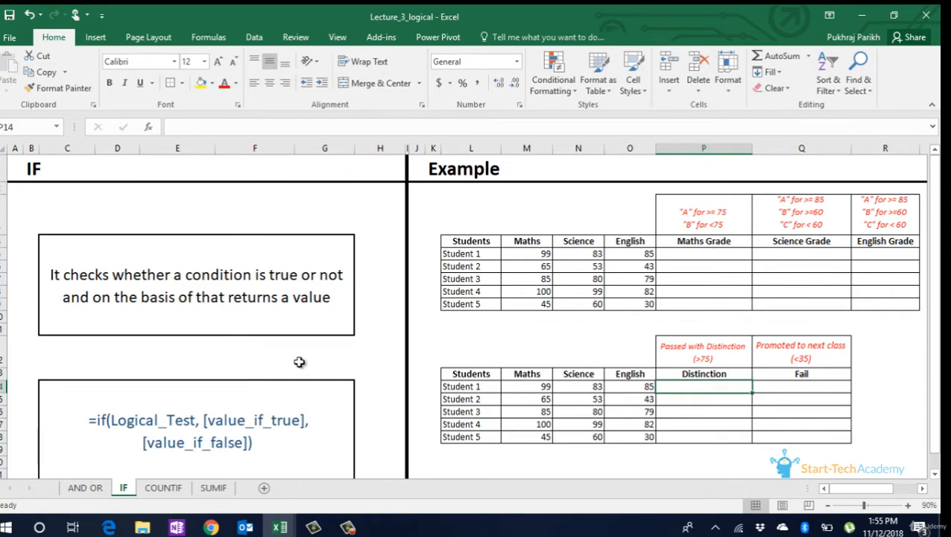
left_click(690, 253)
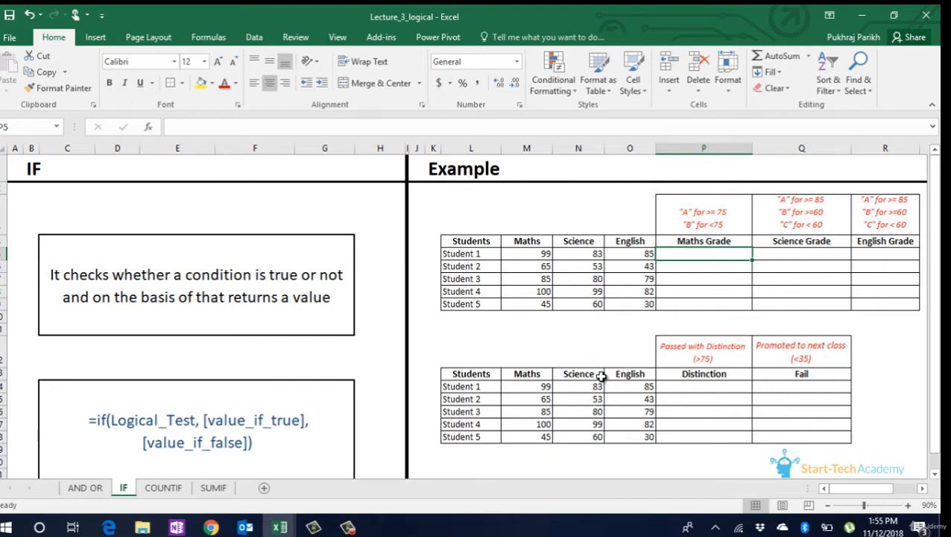
Step: Enter =IF(M5>=75,"A","B") in Student 1's Maths Grade cell and fill the formula down to Student 5
key("F2")
type("=if")
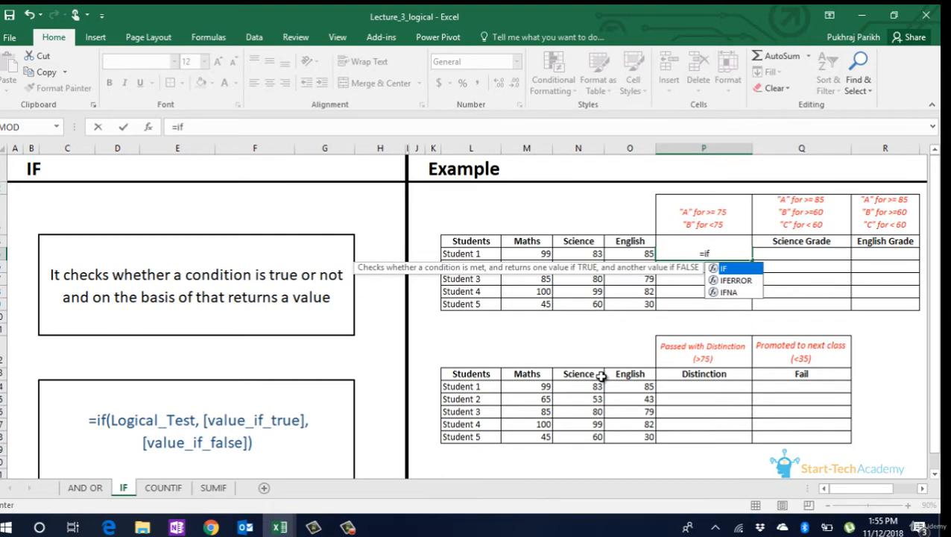
key("Tab")
key("Left")
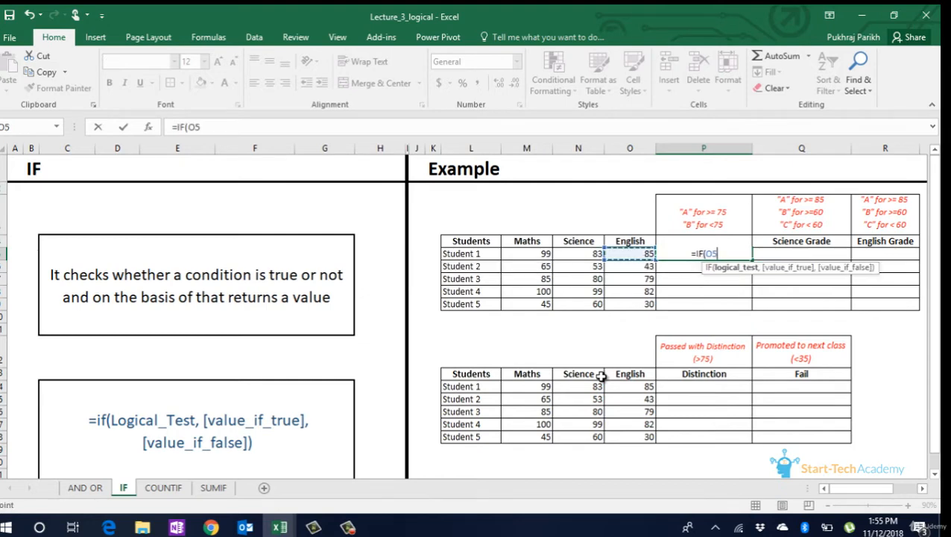
key("Left")
key("Left")
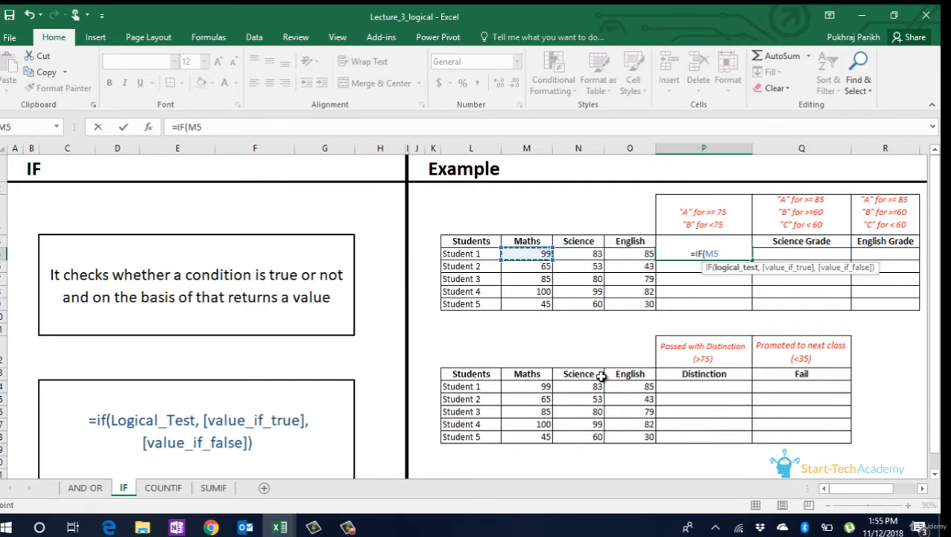
type(">")
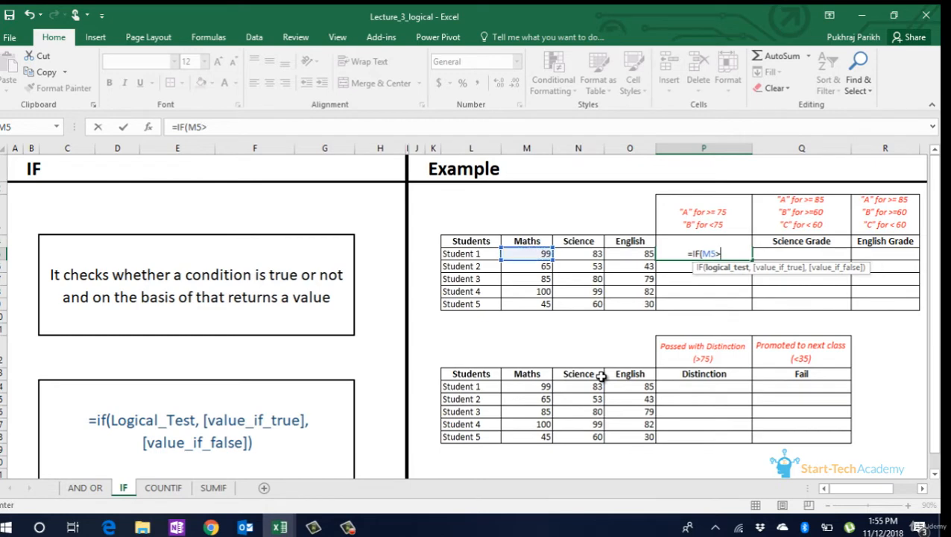
type("=7")
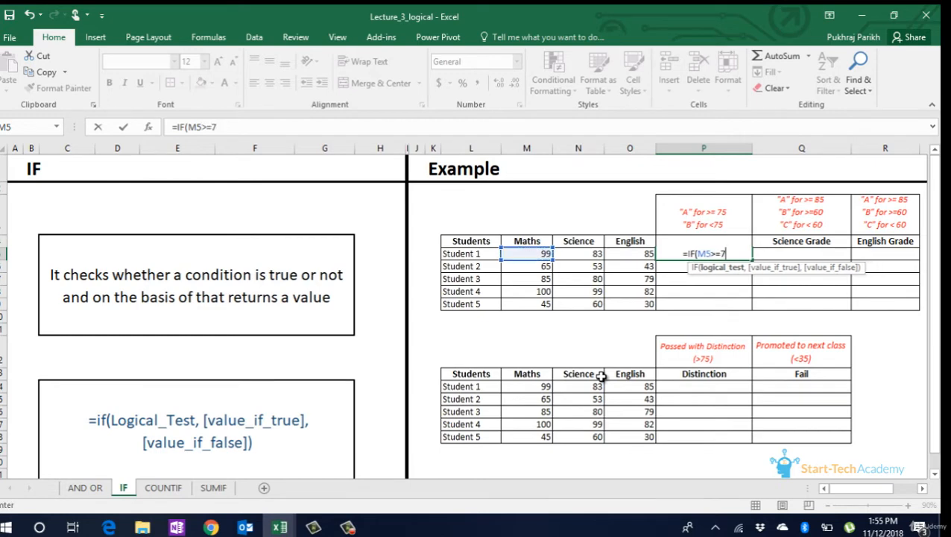
type("5")
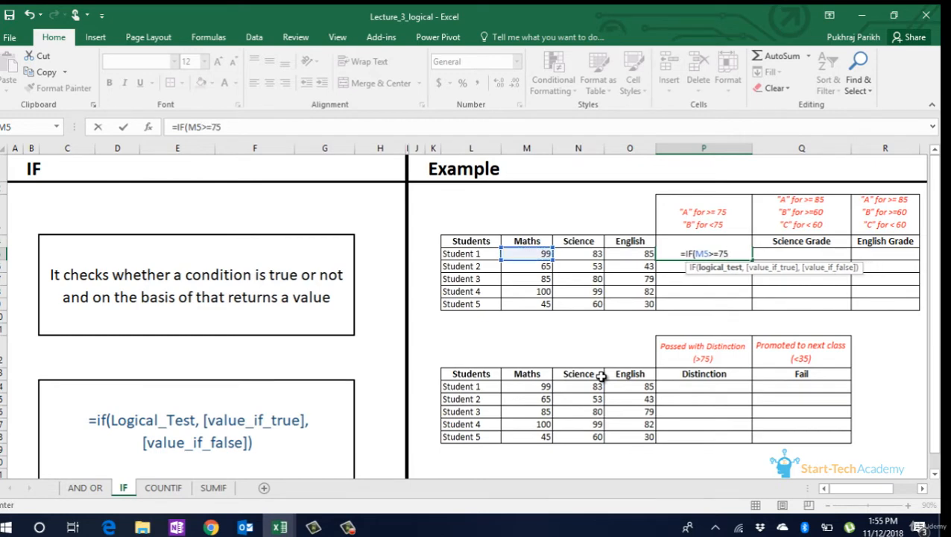
type(",\"")
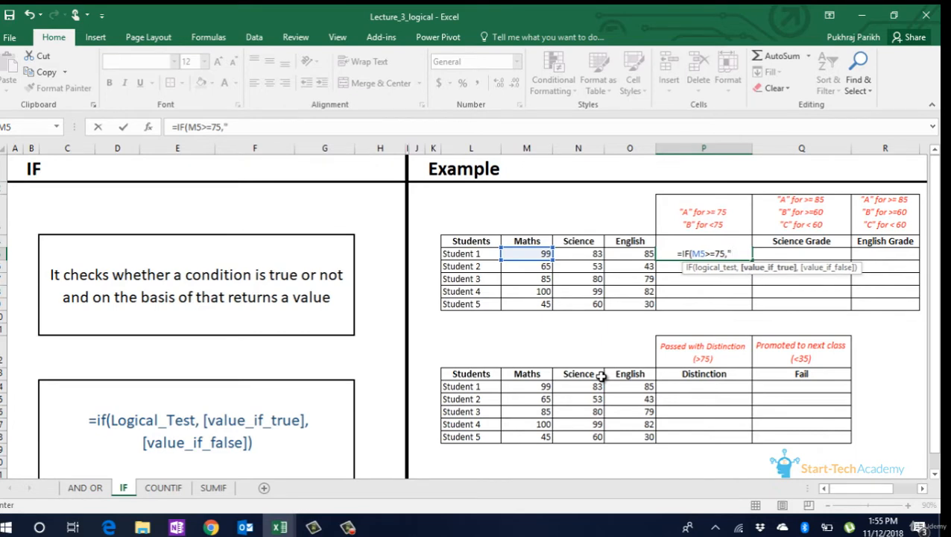
type("A\"")
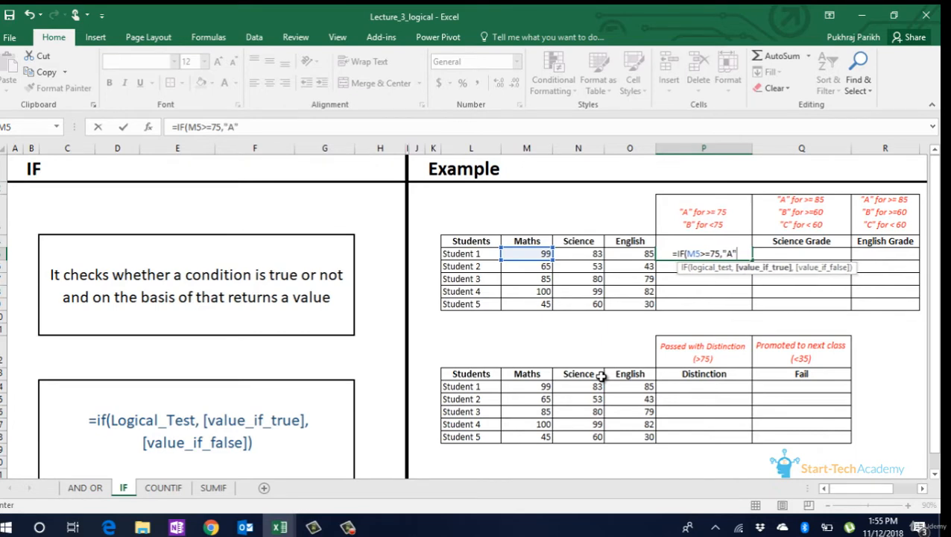
type(",\"B")
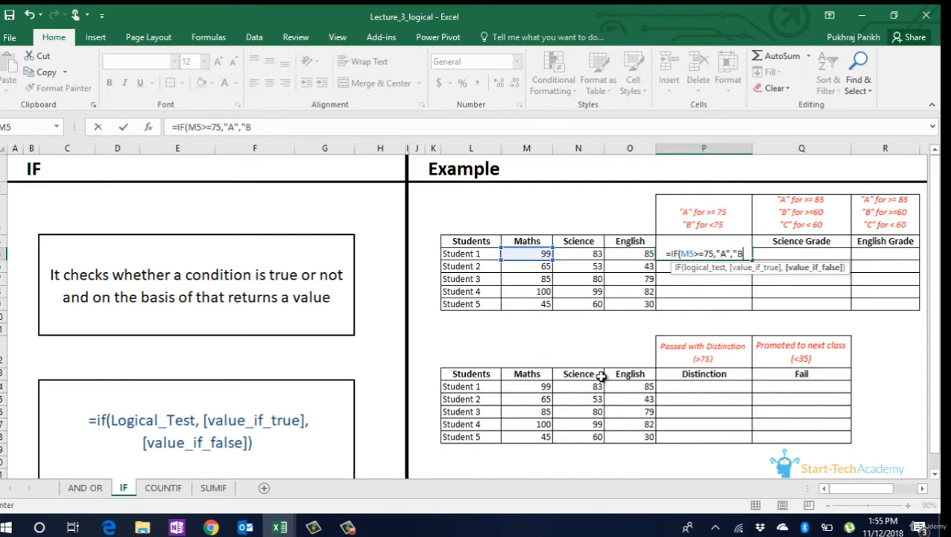
type("\")")
key("Return")
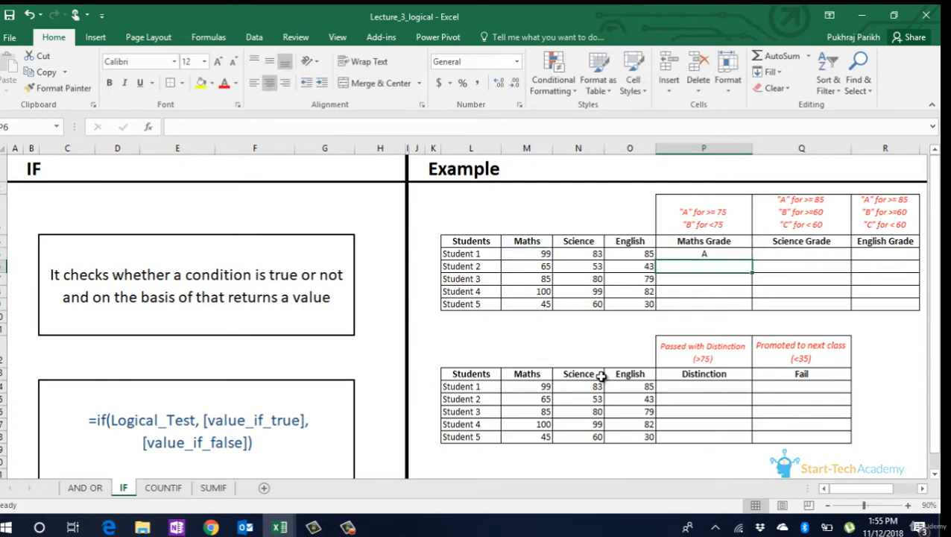
left_click(707, 254)
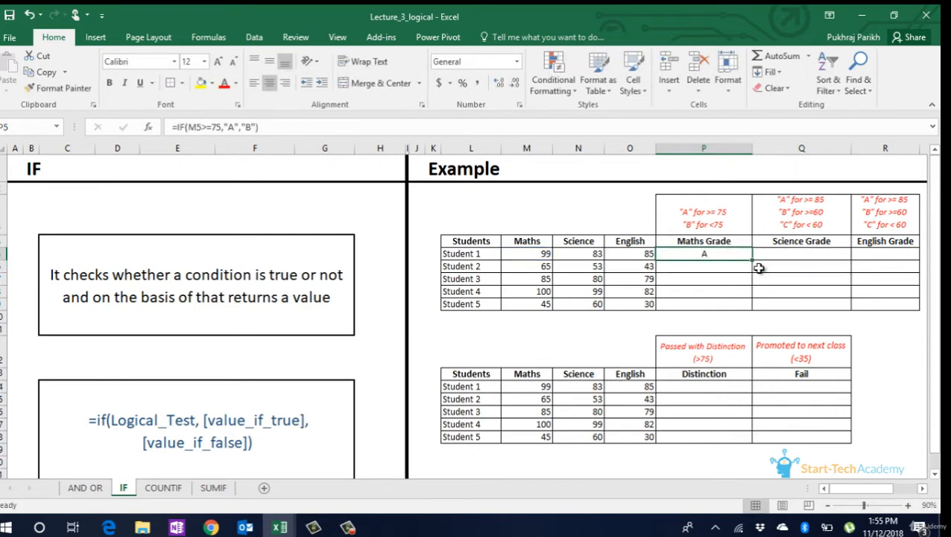
double_click(753, 261)
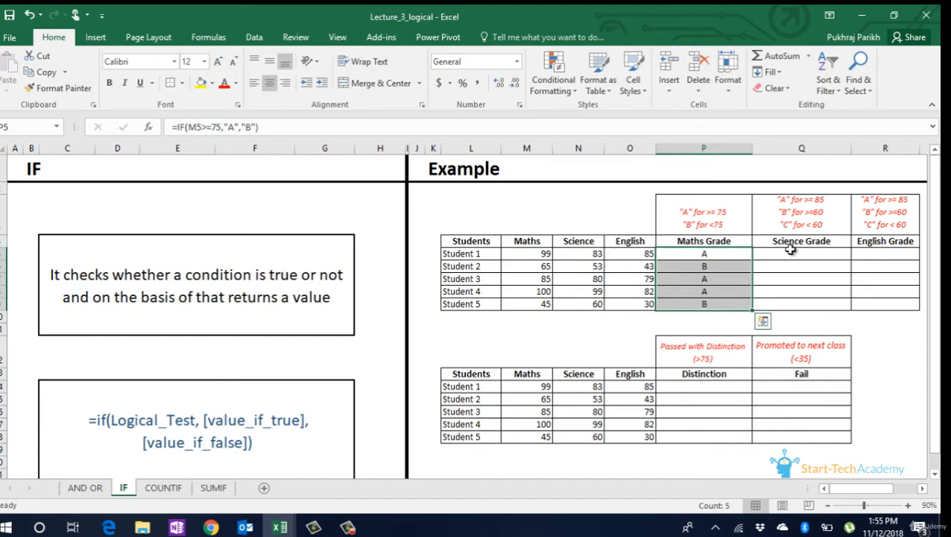
Step: Start Student 1's Science Grade formula with an IF that tests N5>=85 and returns "A" when true
left_click(785, 255)
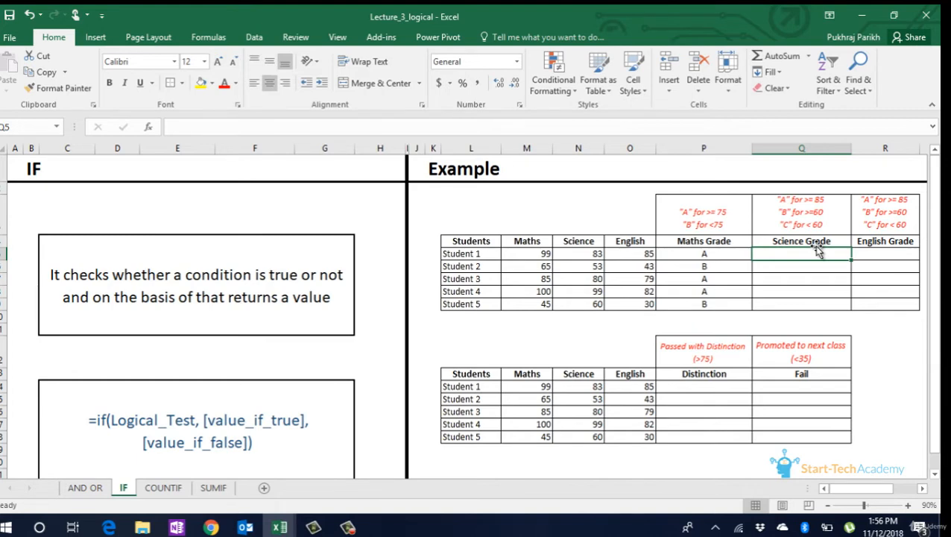
type("=if")
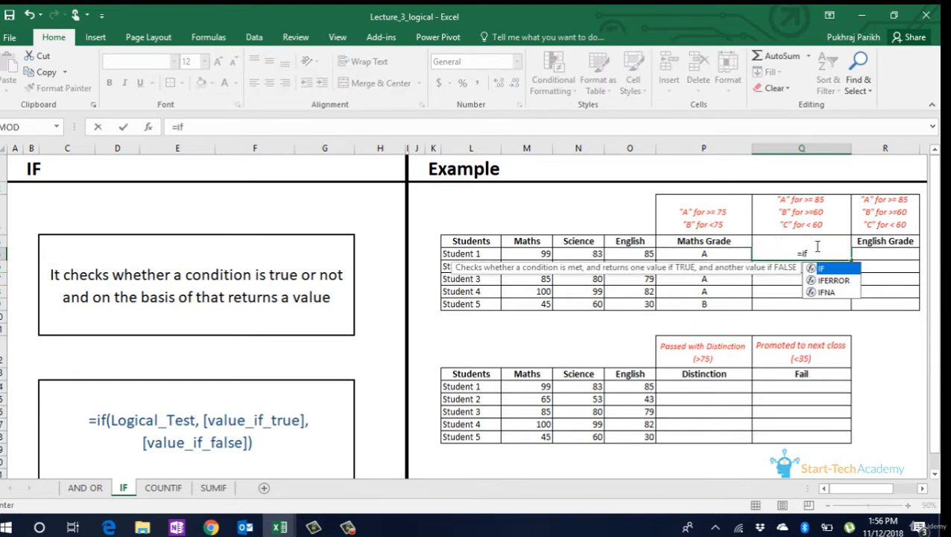
key("Tab")
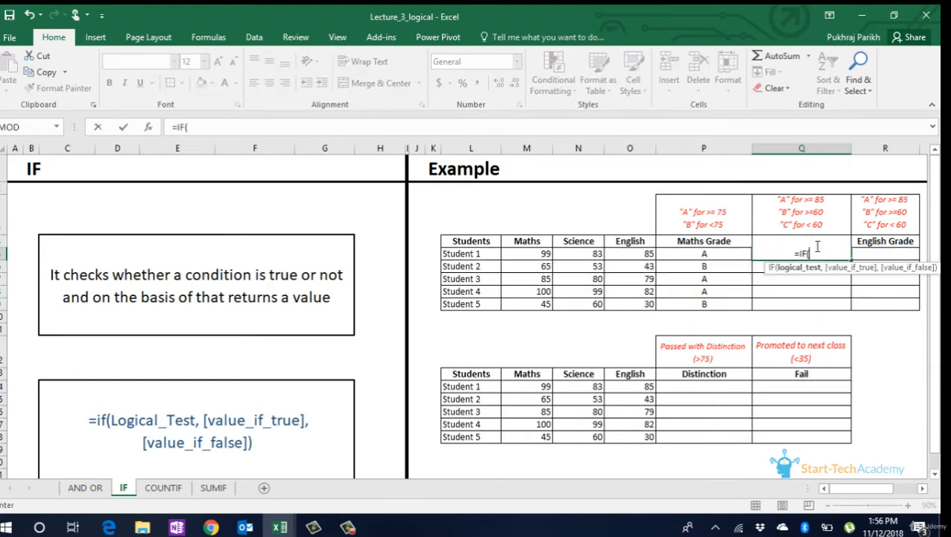
key("Left")
key("Left")
key("Left")
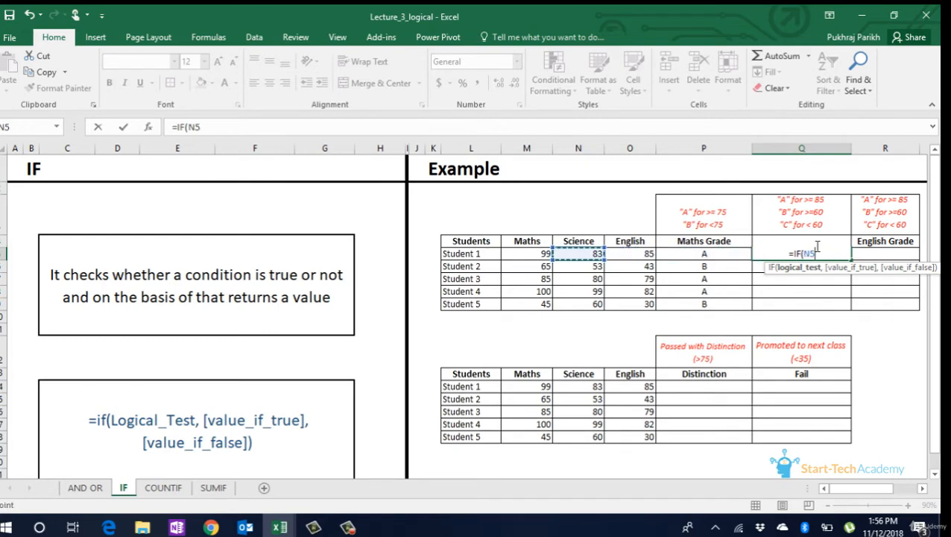
type(">=85,")
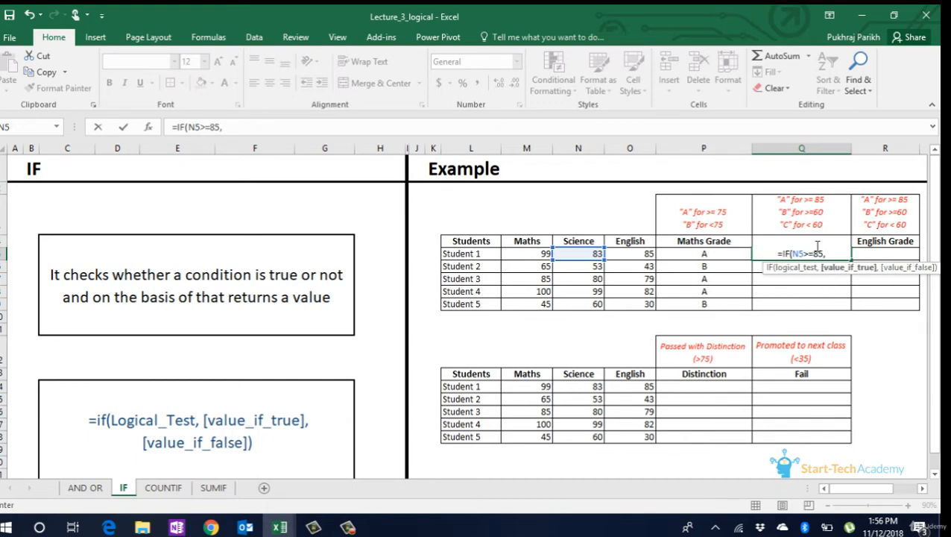
type("\"A\"")
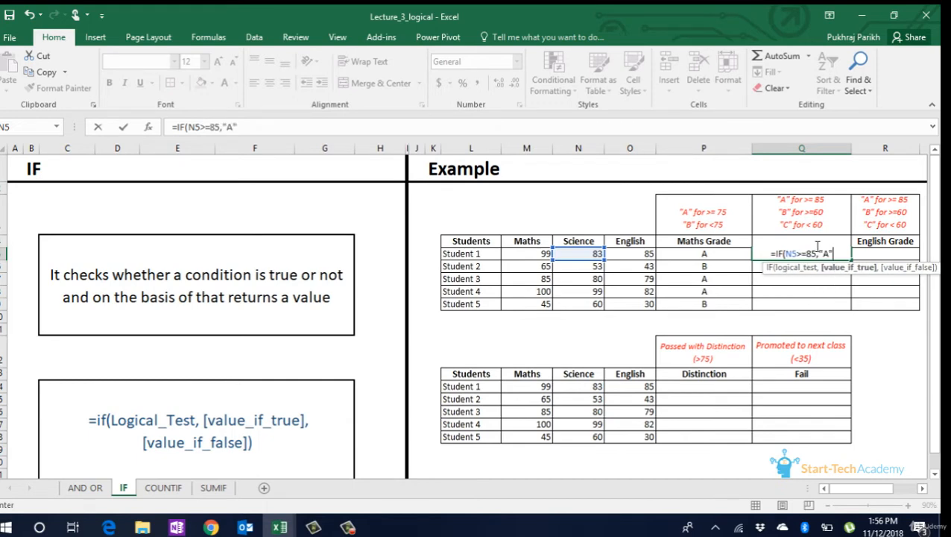
type(",")
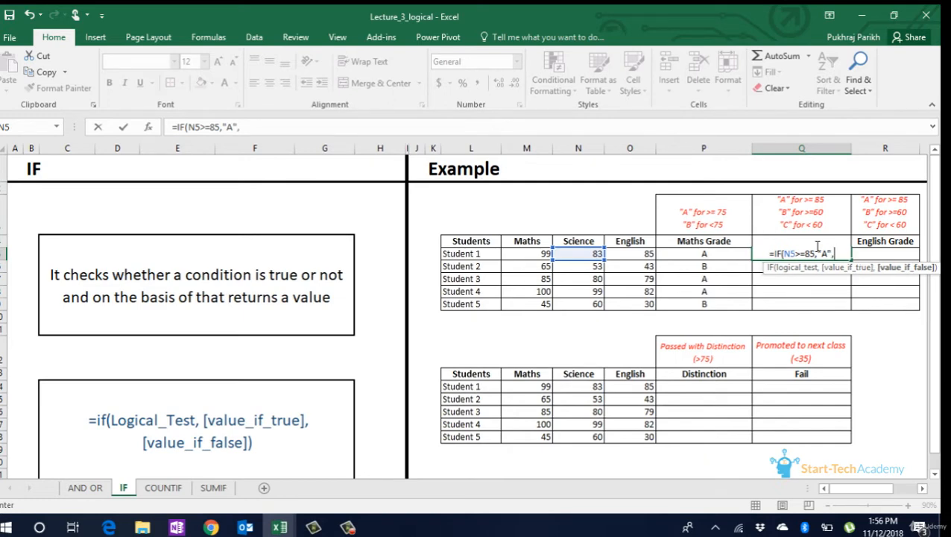
Step: Nest IF(N5<60,"C","B") as the false value of the Science Grade formula and fill the completed formula down to Student 5
type("if")
key("Tab")
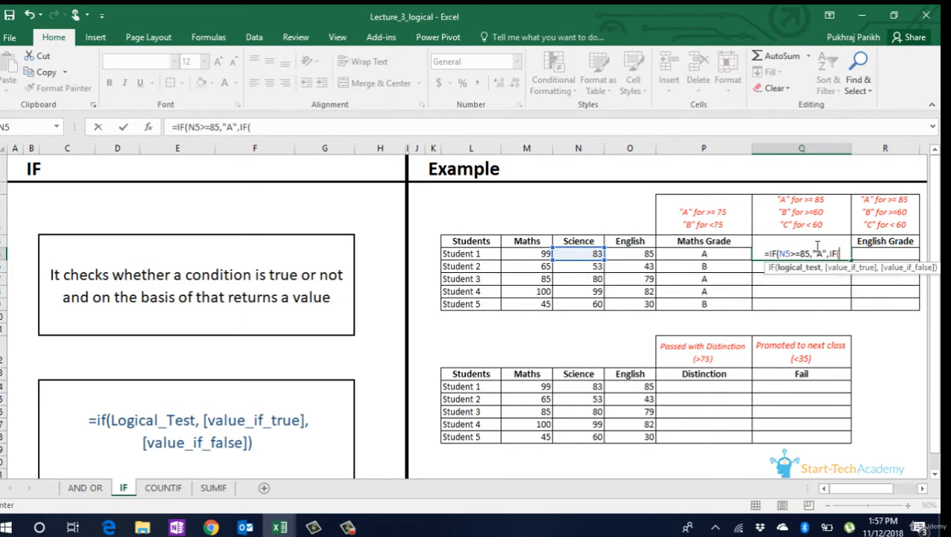
key("Left")
key("Left")
key("Left")
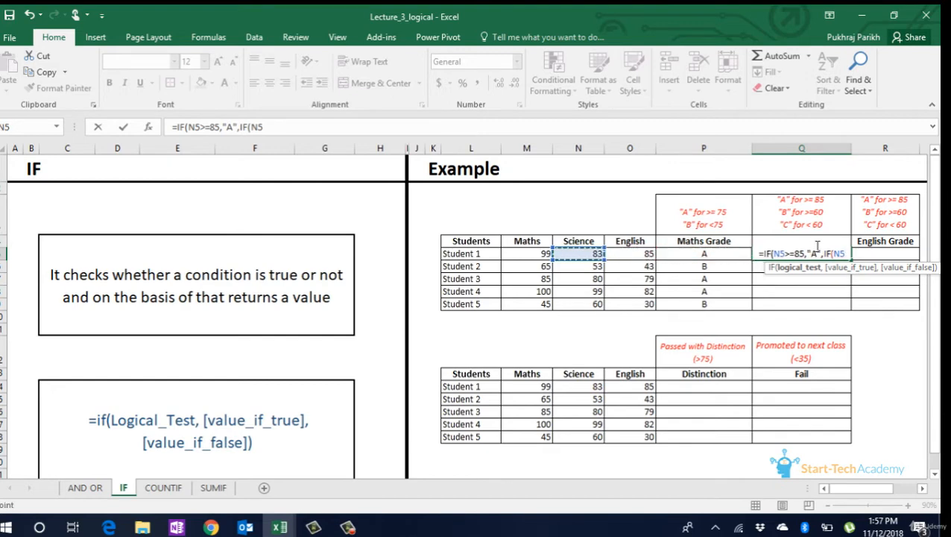
type("<")
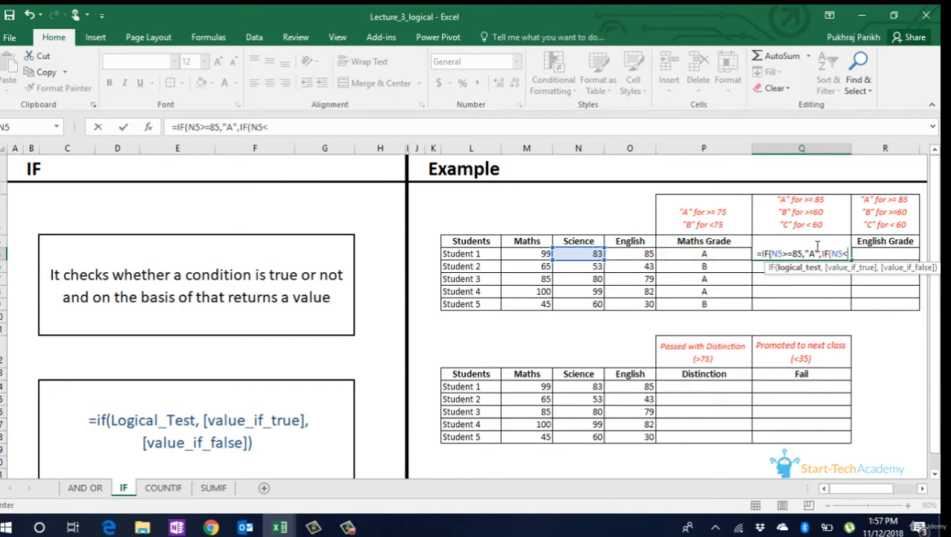
type("60")
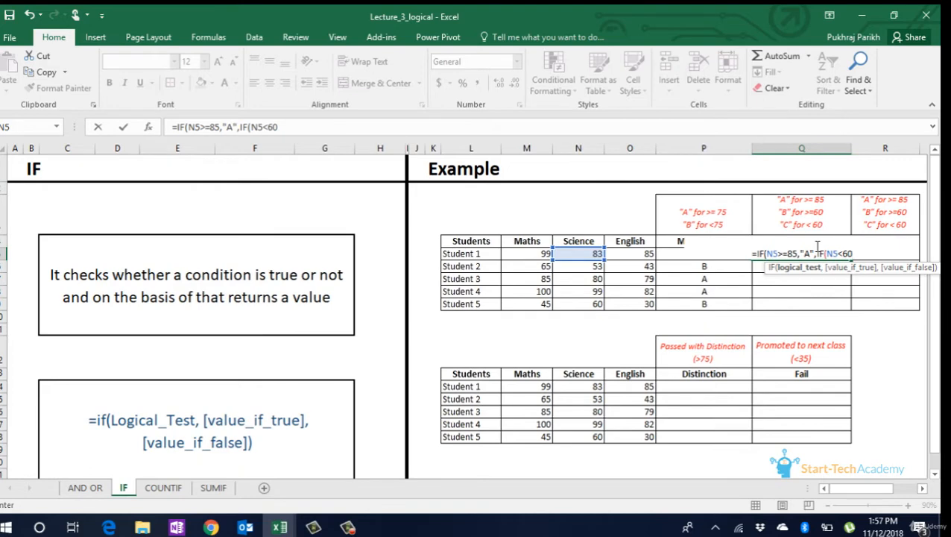
type(",\"C")
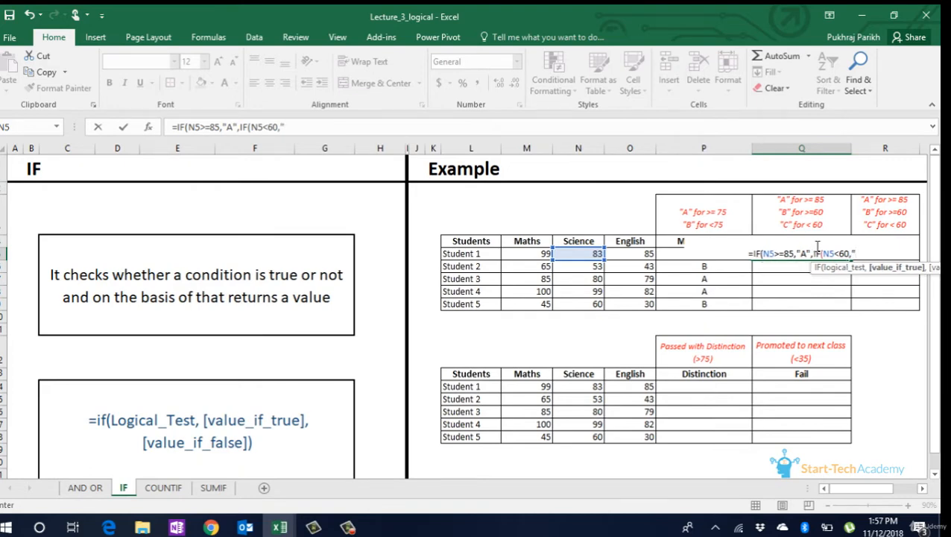
type("\",")
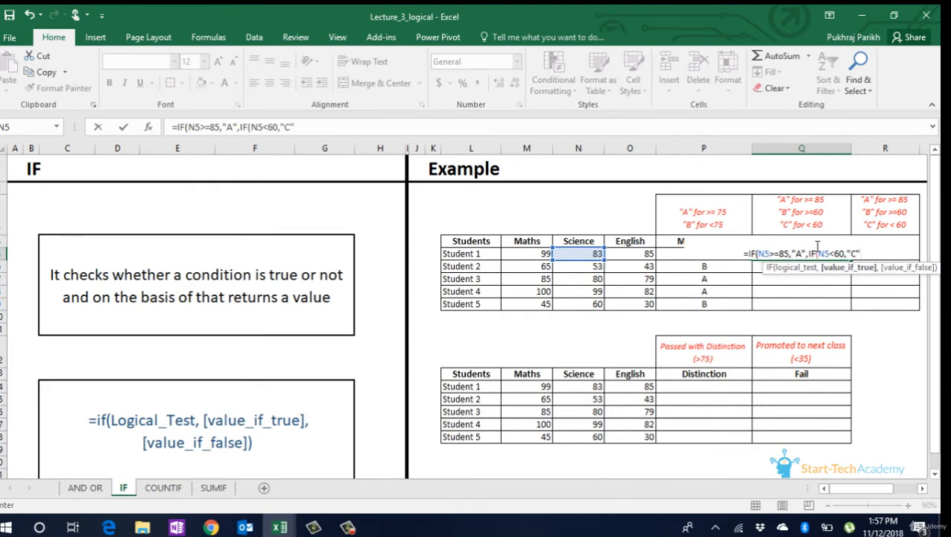
type("\"B")
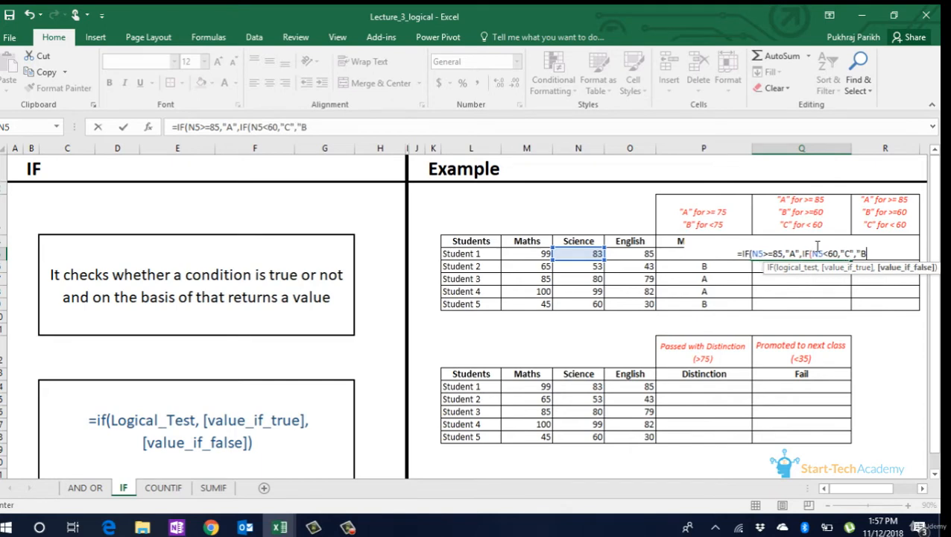
type("\"")
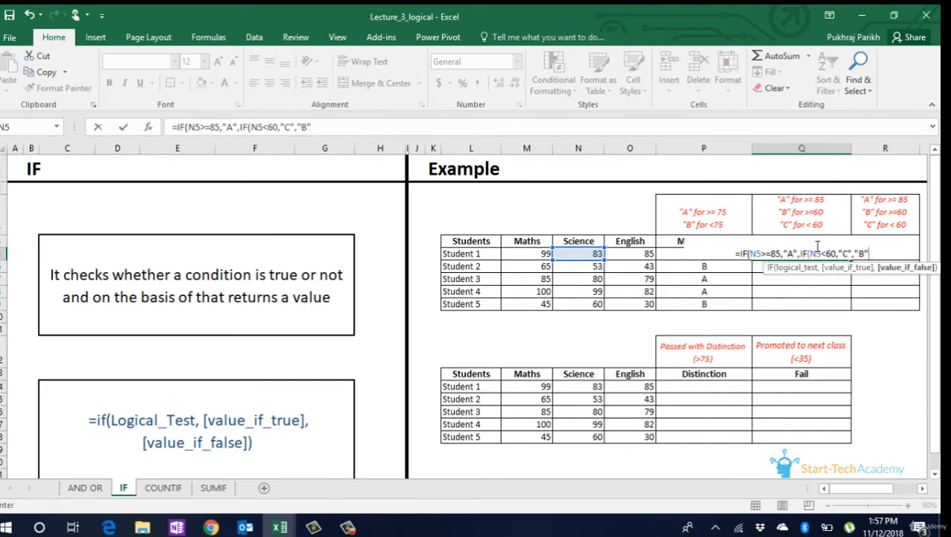
type("))")
key("Return")
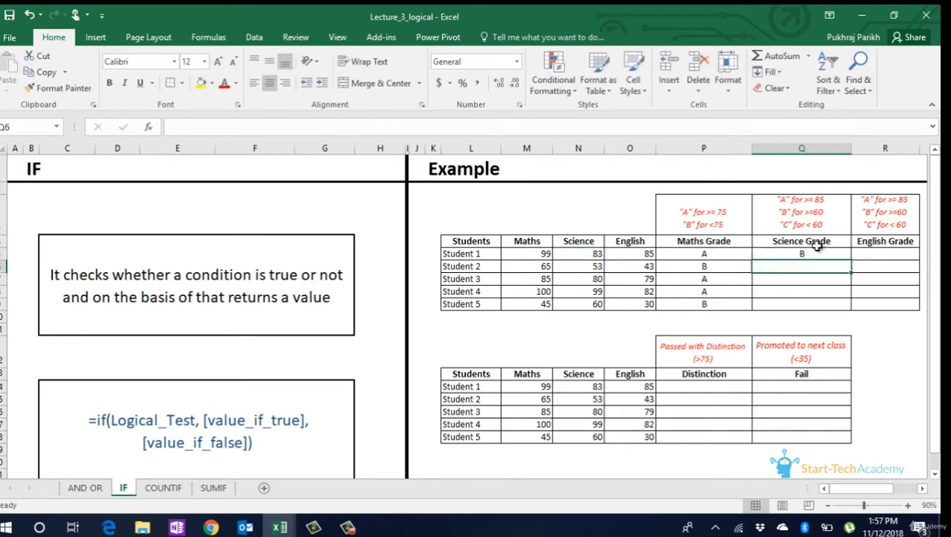
left_click(817, 254)
double_click(851, 260)
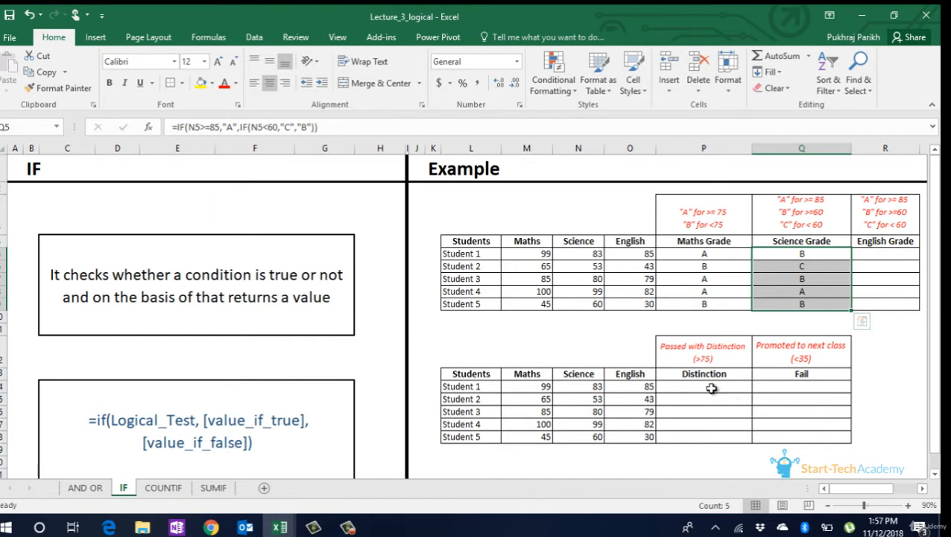
Step: Start Student 1's Distinction formula with an IF containing an AND test whose first condition is O14>75
left_click(712, 389)
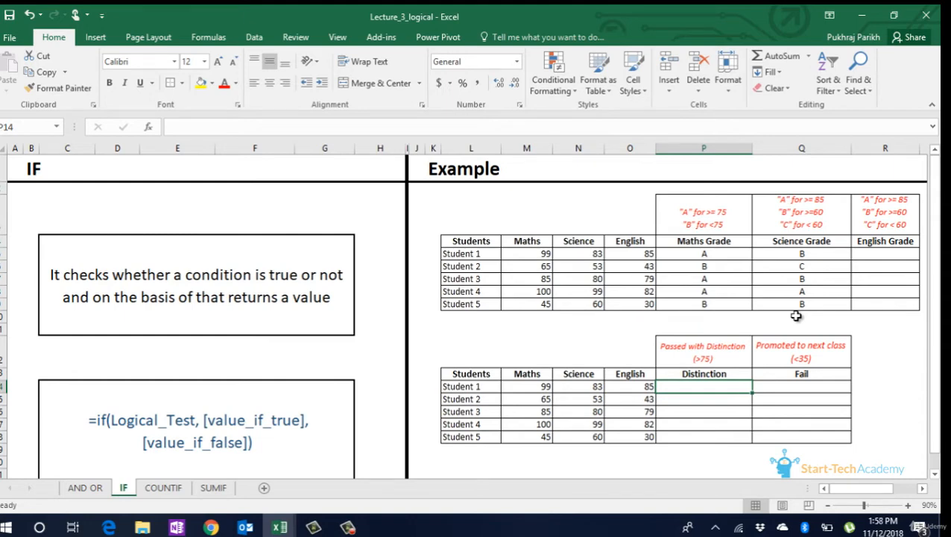
type("=")
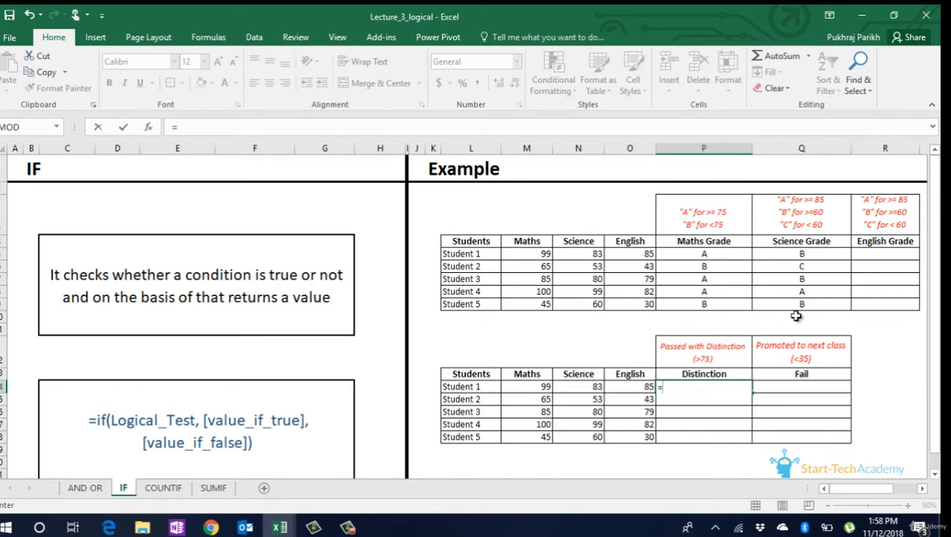
type("if")
key("Tab")
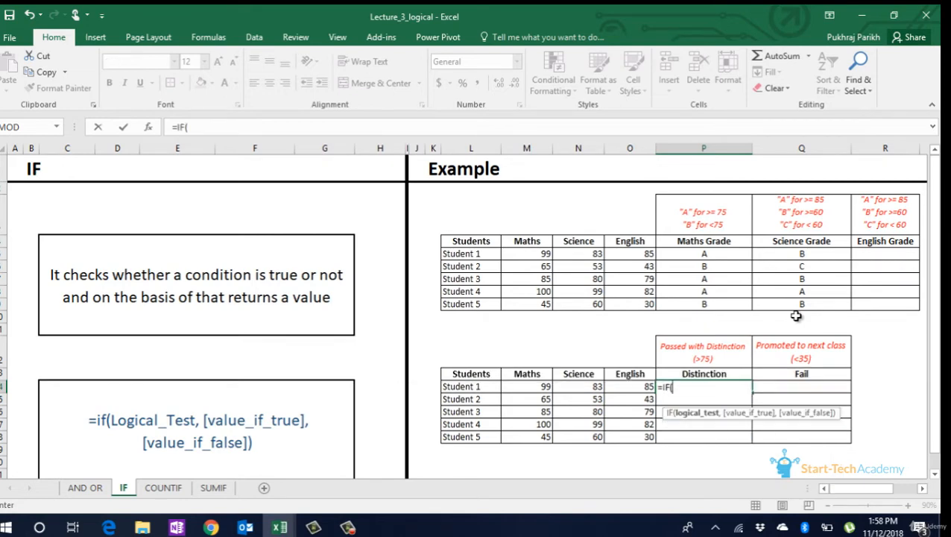
type("and")
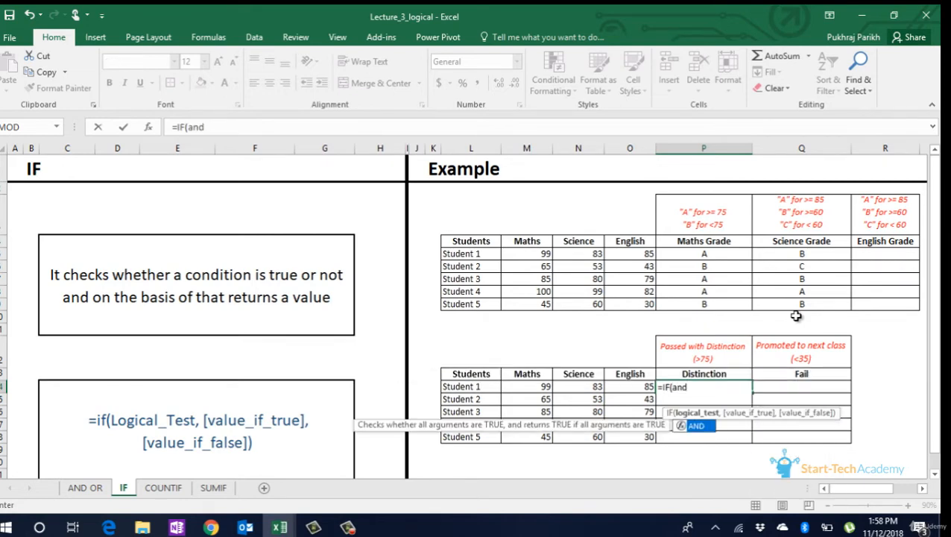
key("Tab")
key("Left")
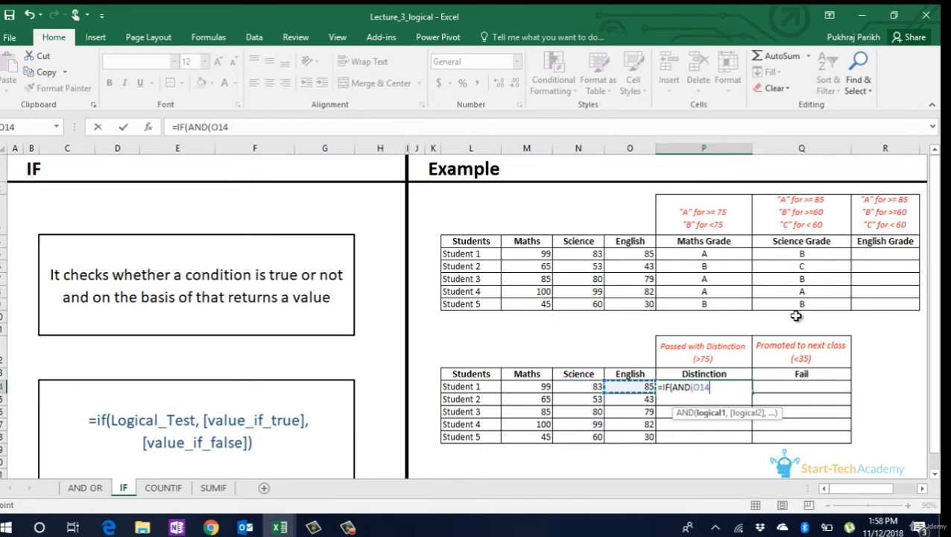
type(">75,")
Step: Add the conditions N14>75 and M14>75 to the Distinction formula's AND test and close it
key("Left")
key("Left")
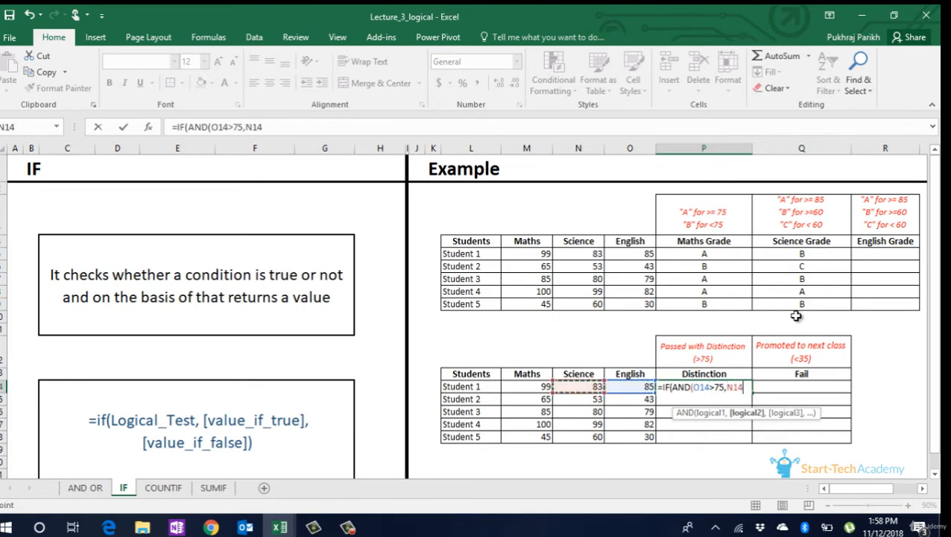
type(">75")
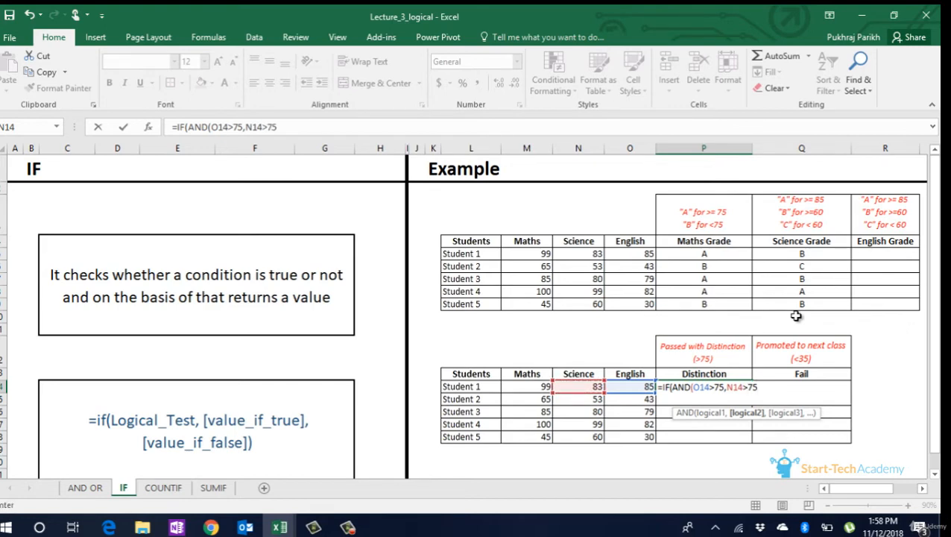
type(",")
key("Left")
key("Left")
key("Left")
type(">75")
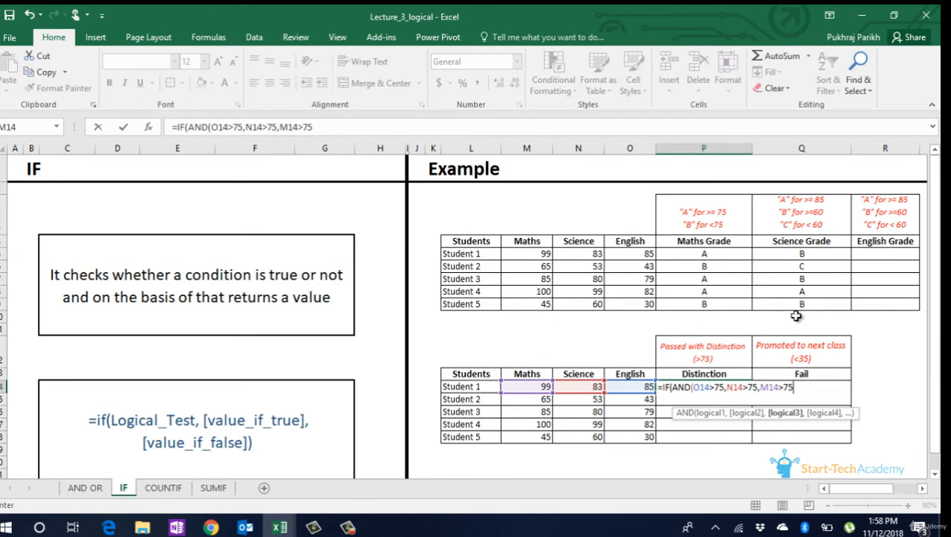
type("),")
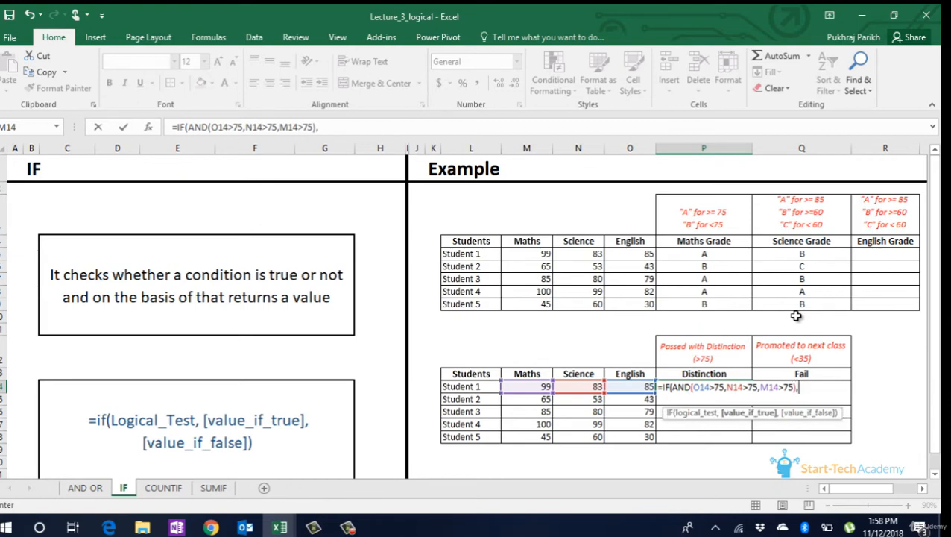
Step: Complete the Distinction formula to return "Passed with Distinction" or an empty string "", and fill it down to Student 5
type("\"Passed wit")
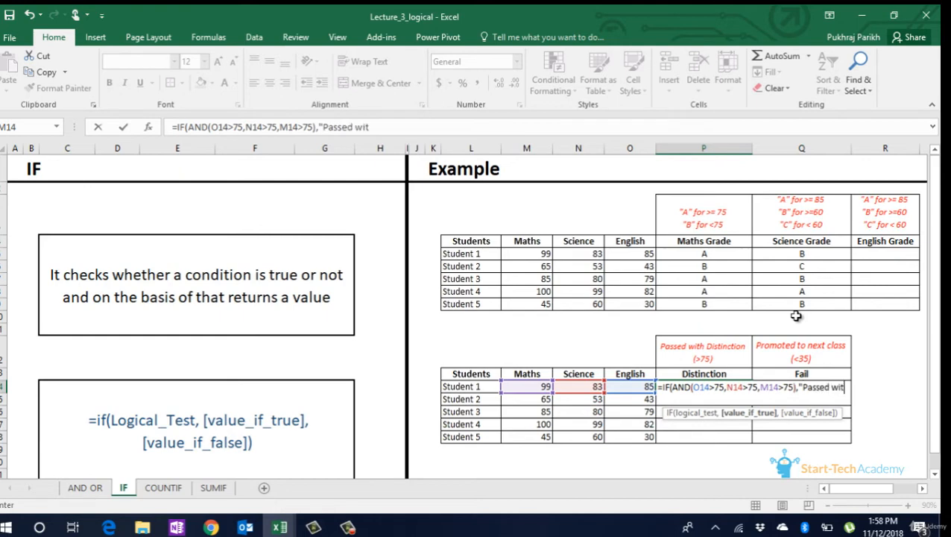
type("h Distinction")
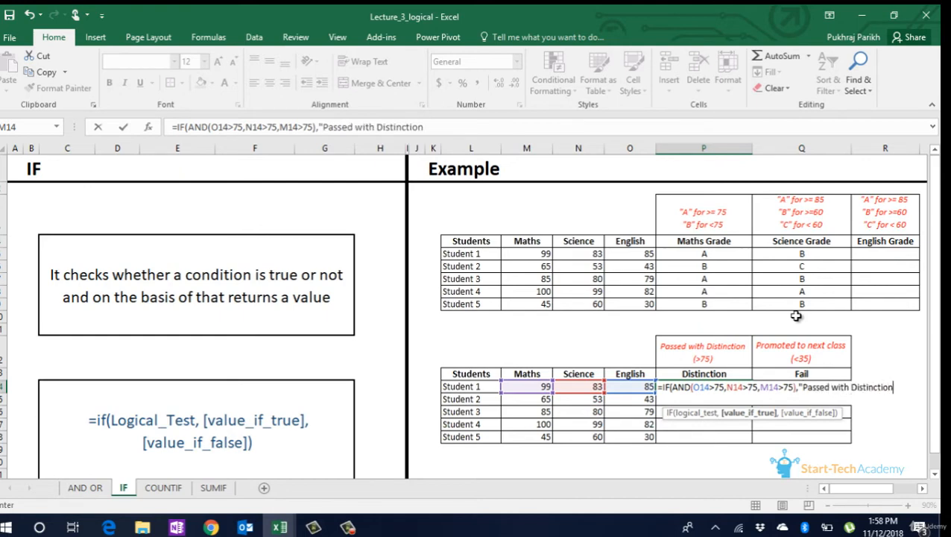
type("\",\"\"")
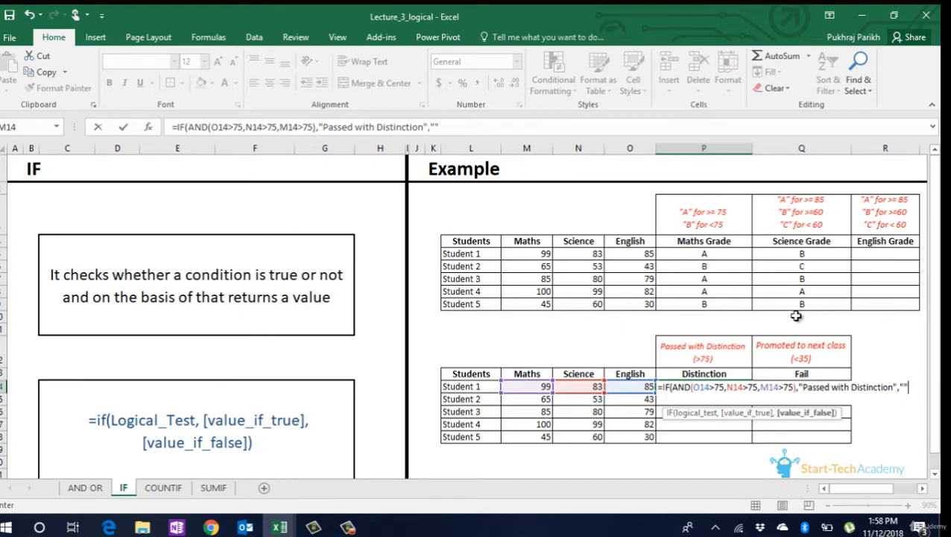
type(")")
key("Return")
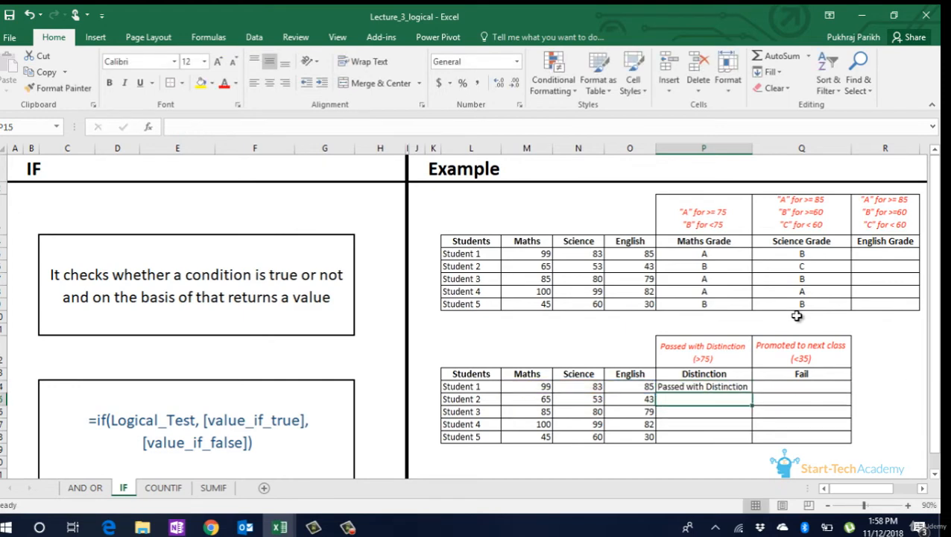
left_click(704, 387)
double_click(752, 393)
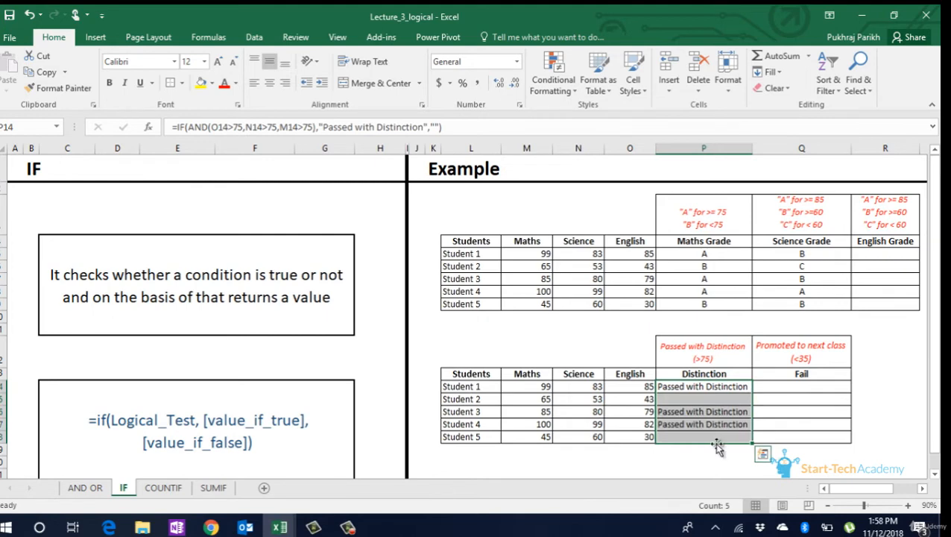
left_click(717, 407)
Step: Start Student 1's Fail formula with an IF containing an OR test whose first condition is O14<35
left_click(806, 387)
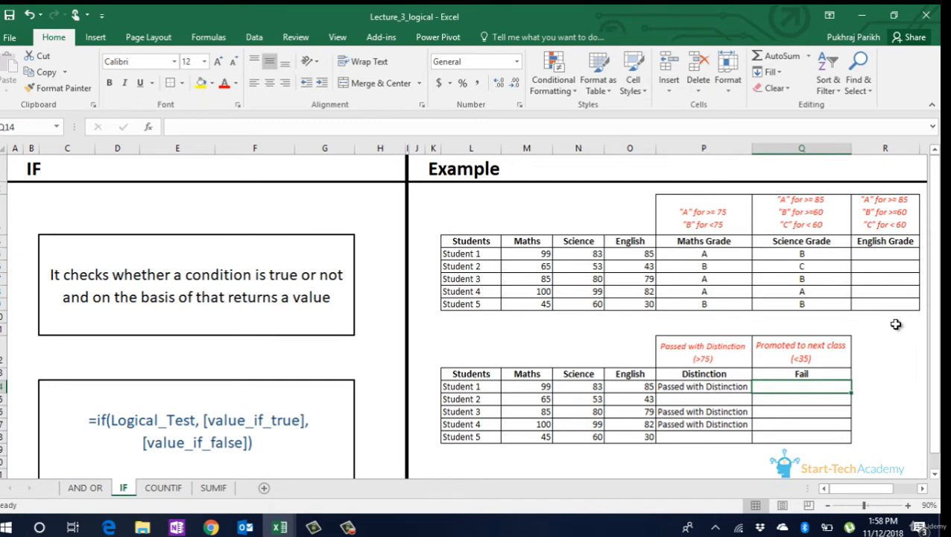
type("=")
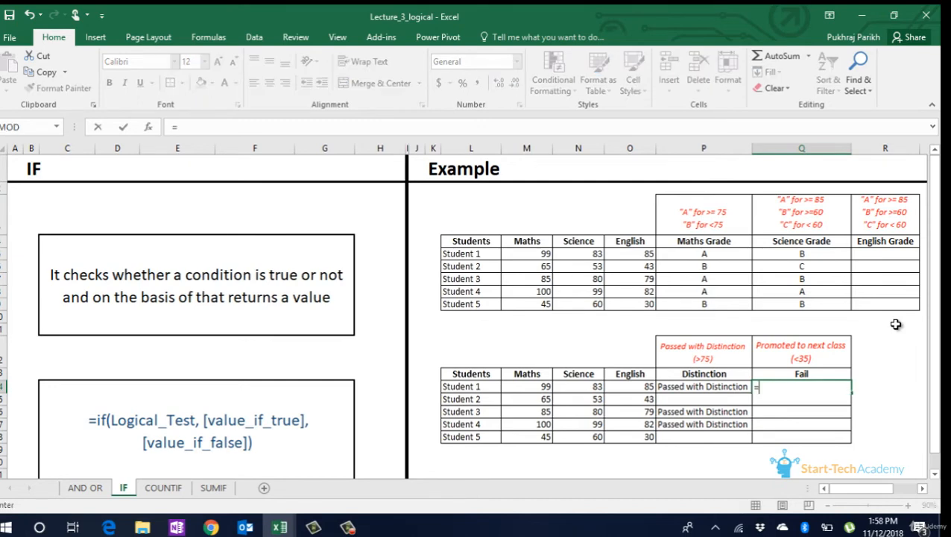
type("if")
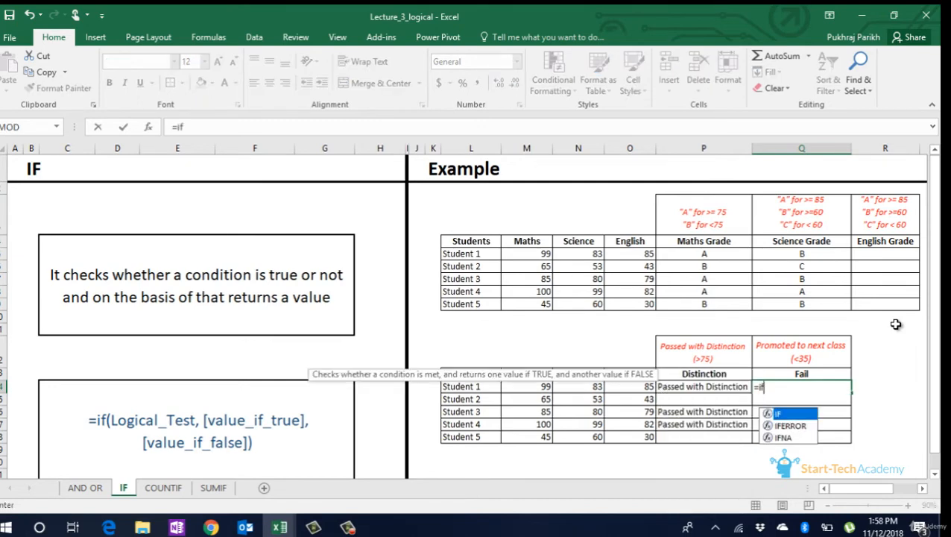
key("Tab")
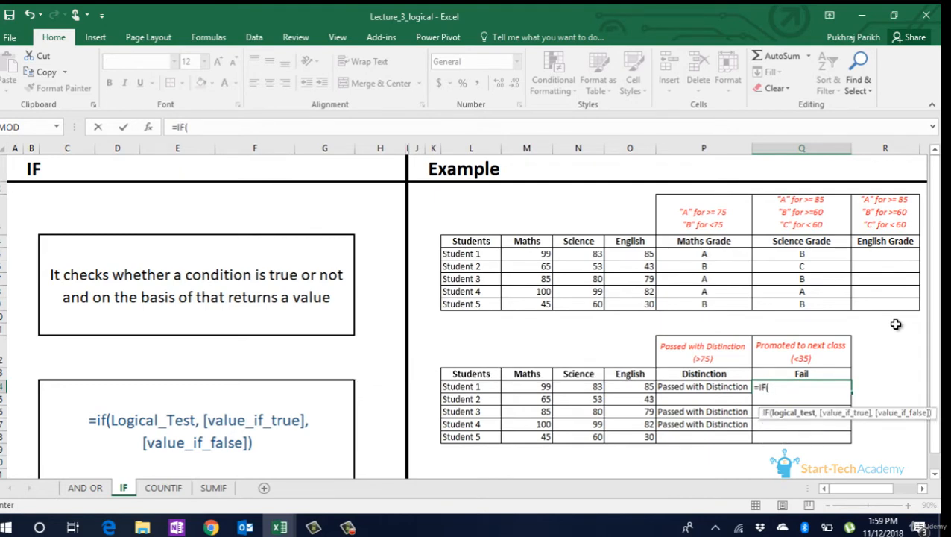
type("or")
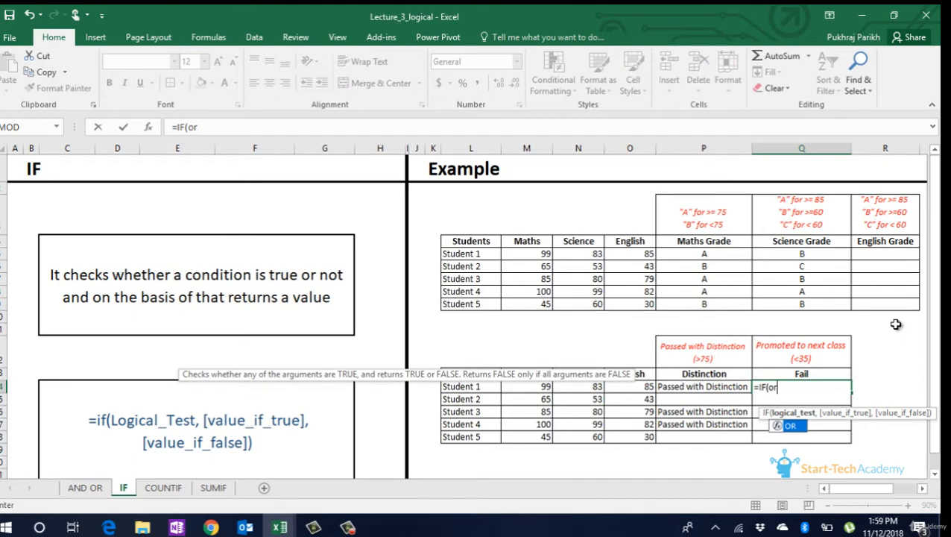
key("Tab")
type("(")
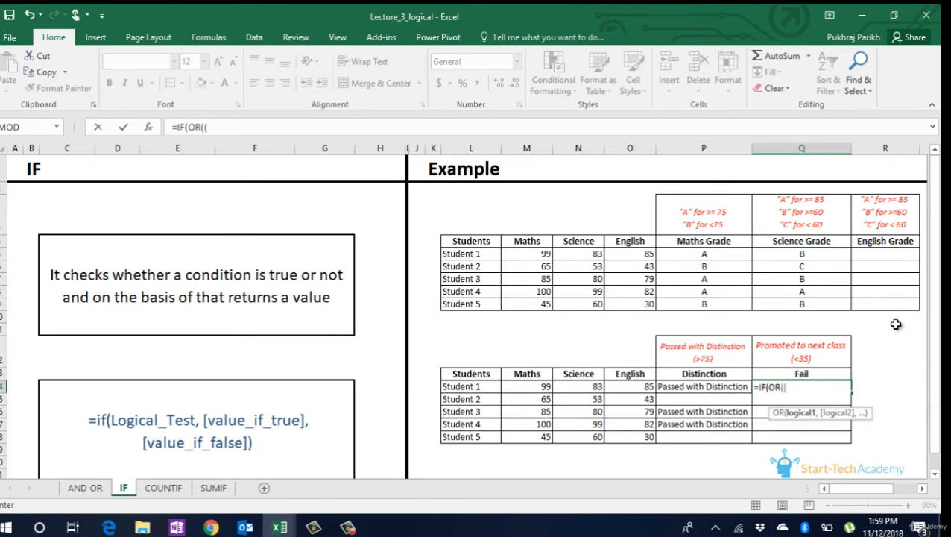
key("Left")
key("Left")
type("<35")
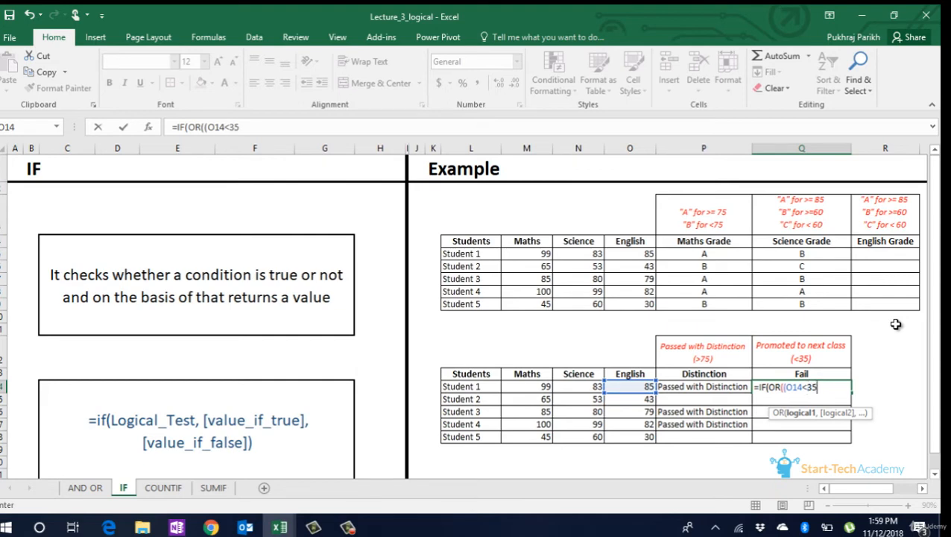
Step: Add the conditions N14<35 and M14<35 to the Fail formula's OR test
type(",")
key("Left")
key("Left")
key("Left")
key("Left")
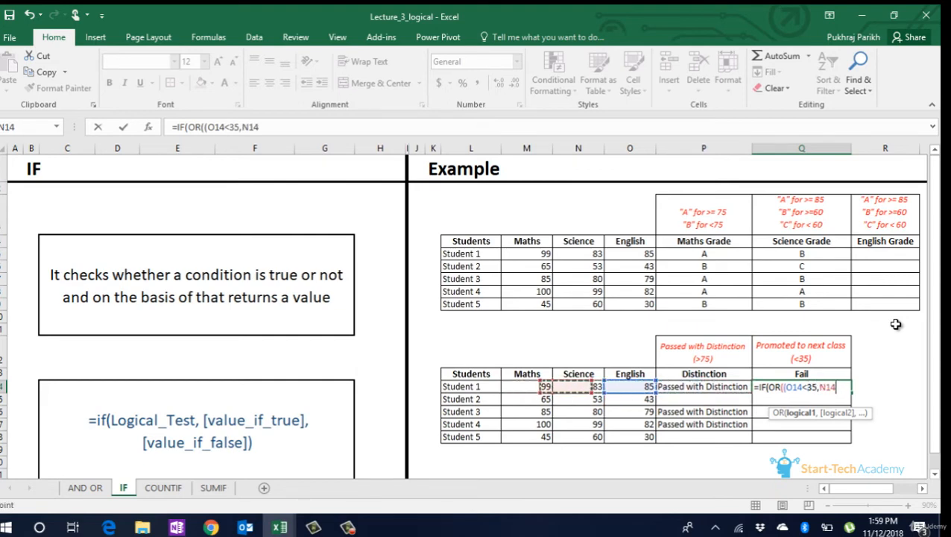
key("Right")
type("<35")
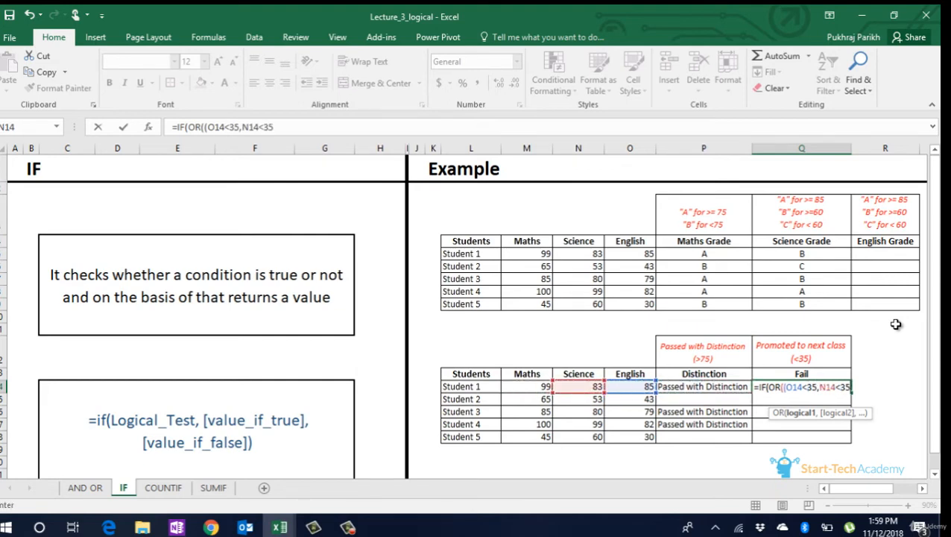
type(",")
key("Left")
key("Left")
key("Left")
key("Left")
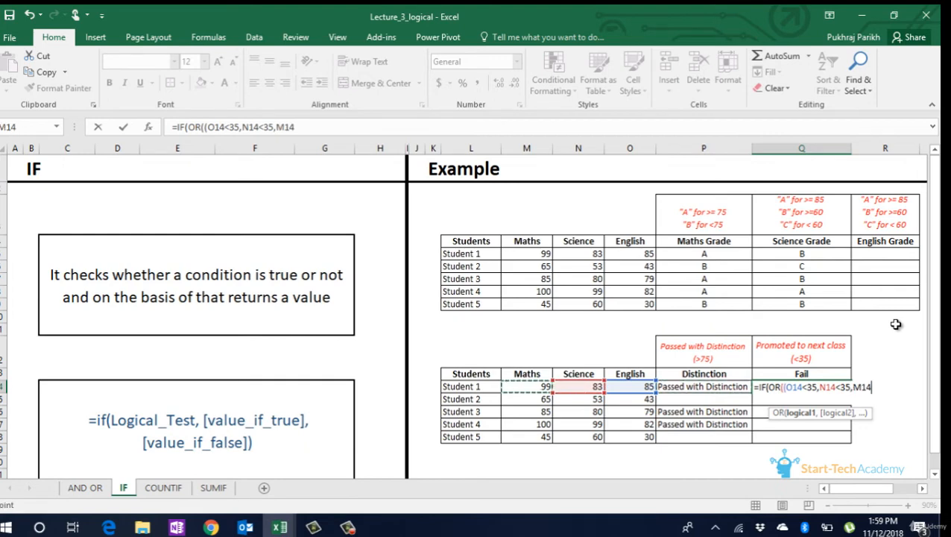
type("<35,\"")
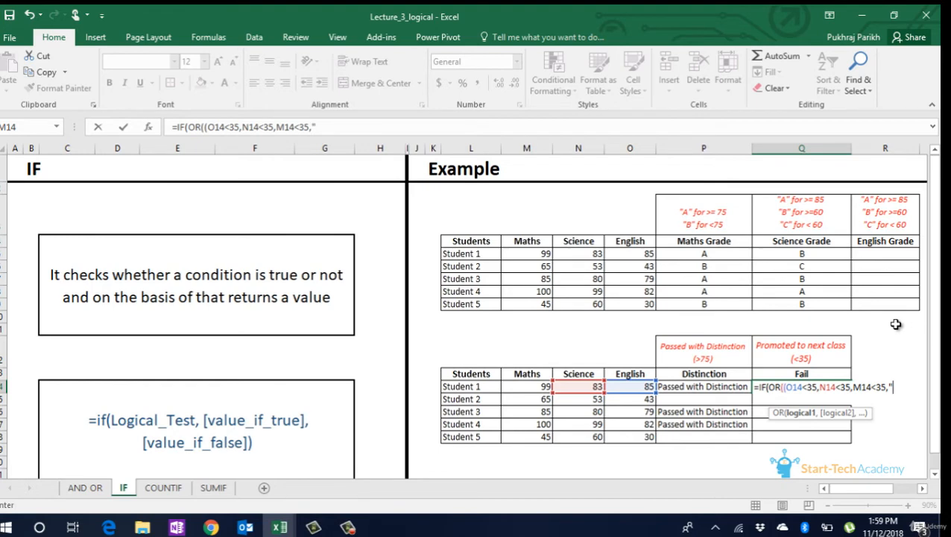
key("BackSpace")
key("BackSpace")
Step: Set the Fail formula to return "Failed" when true and "Promoted to next class" when false
type("),\"F")
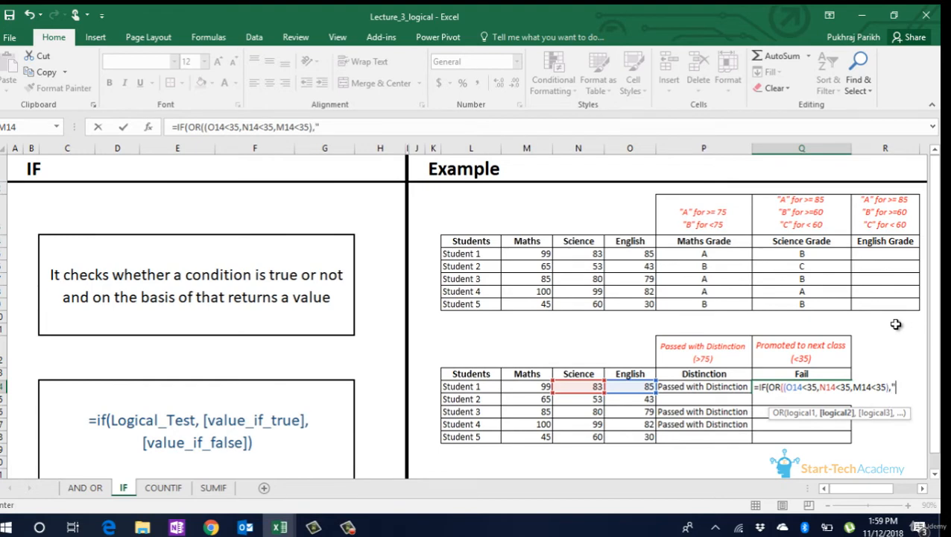
type("ailed\",\"Pr")
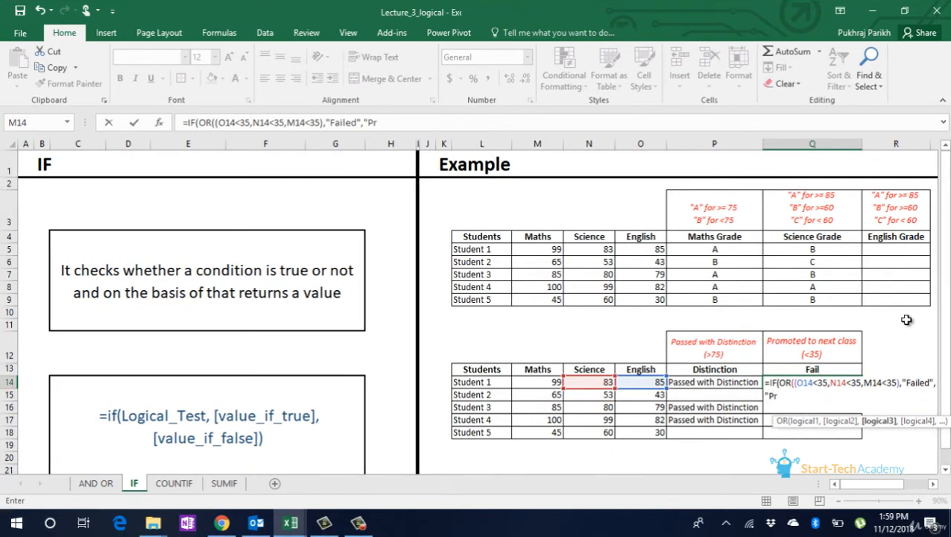
type("omoted to next c")
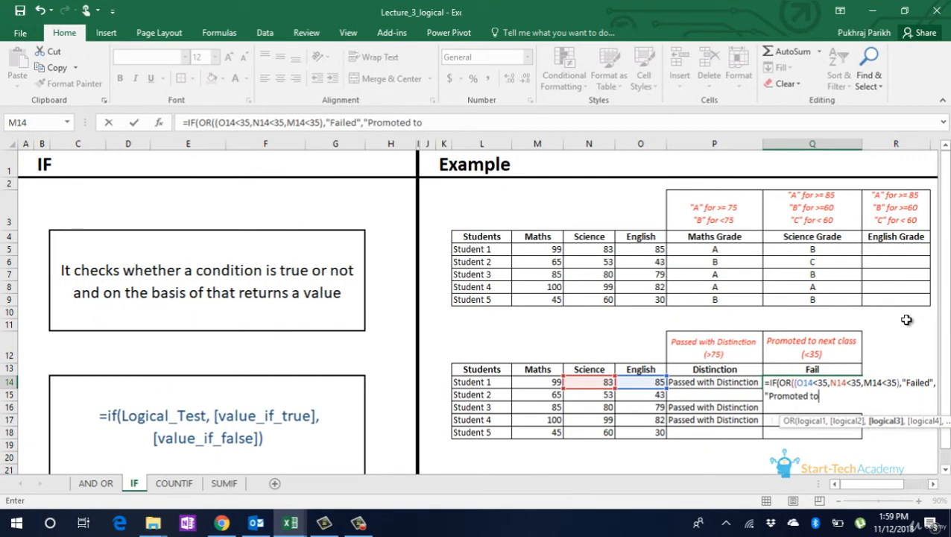
type("lass\"")
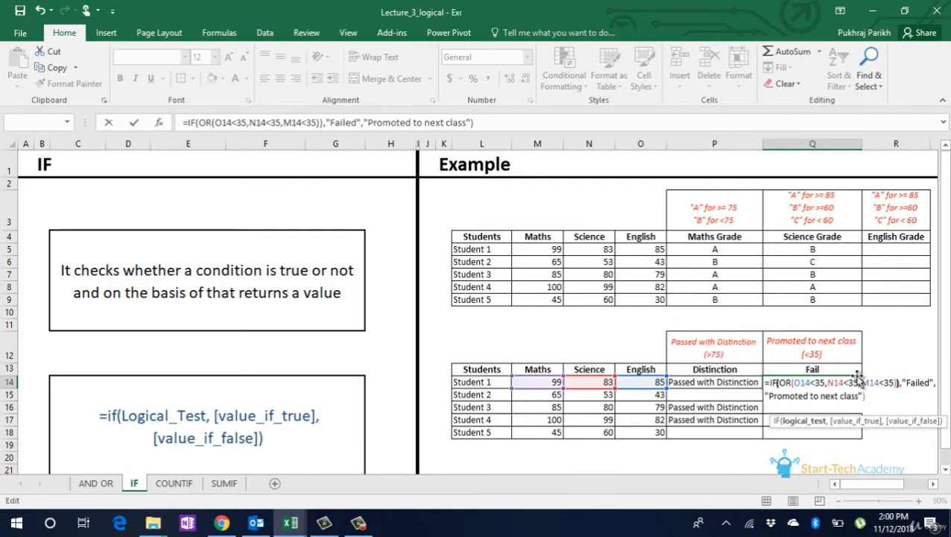
Step: Remove the surplus closing parenthesis after the Fail formula's OR test and fill the corrected formula down to Student 5
key("Right")
key("BackSpace")
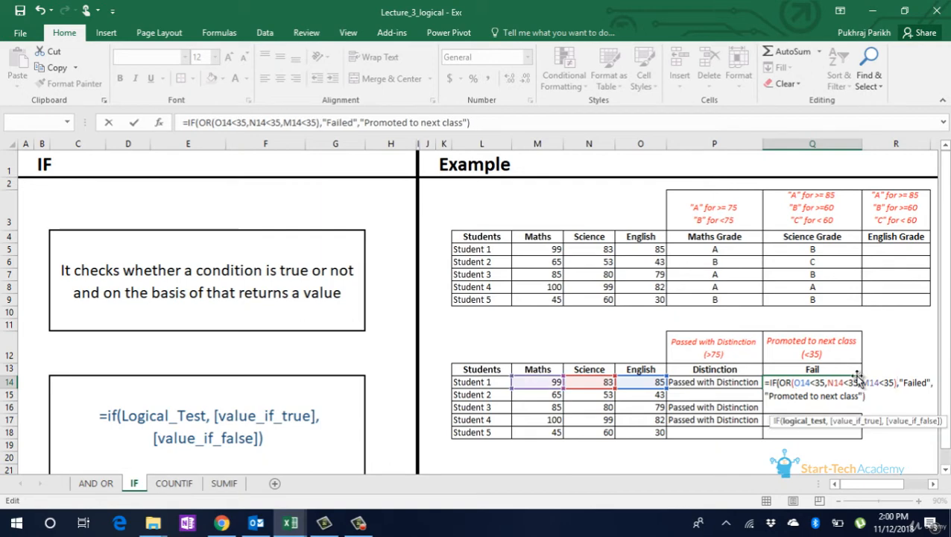
key("Down")
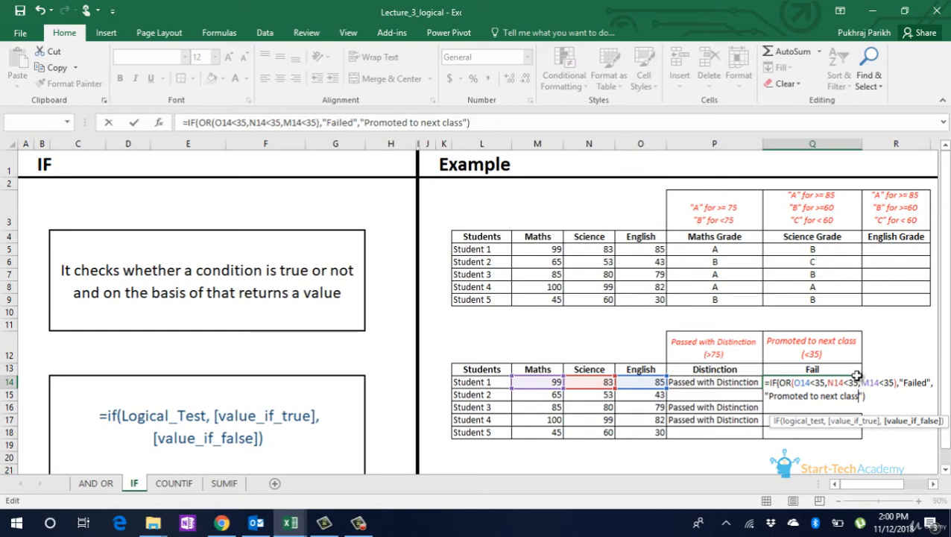
key("Return")
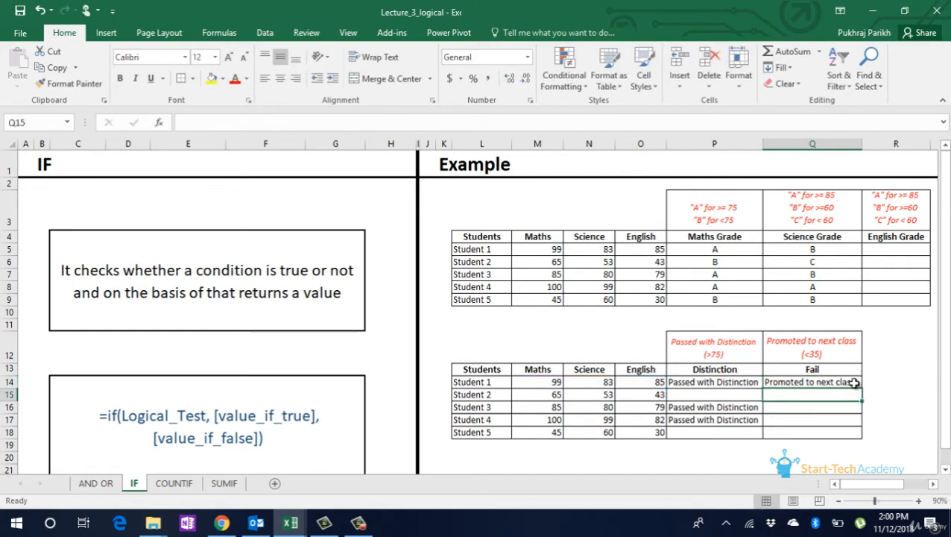
left_click(851, 384)
left_click_drag(866, 388, 865, 435)
left_click(796, 421)
left_click(799, 432)
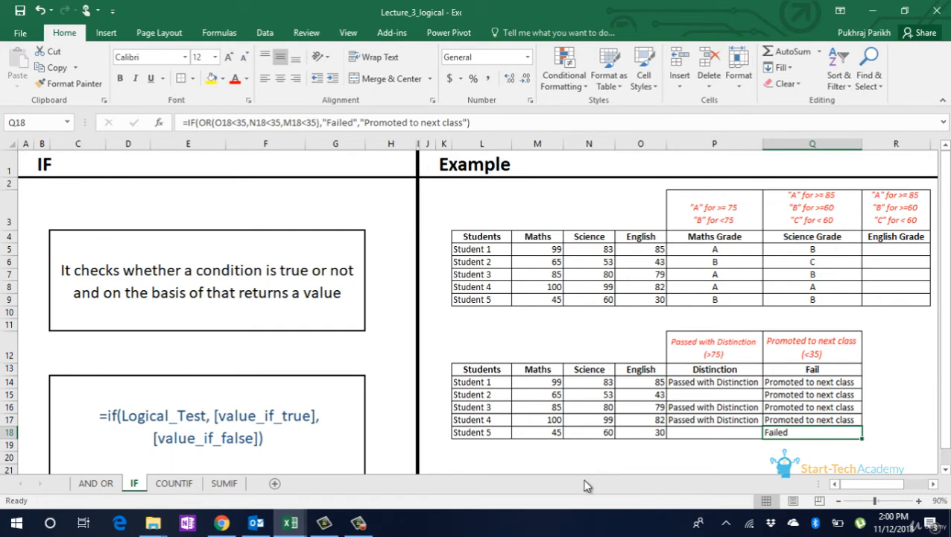
Step: On the COUNTIF sheet, start a COUNTIF formula in the Maths count cell for grade A
left_click(168, 483)
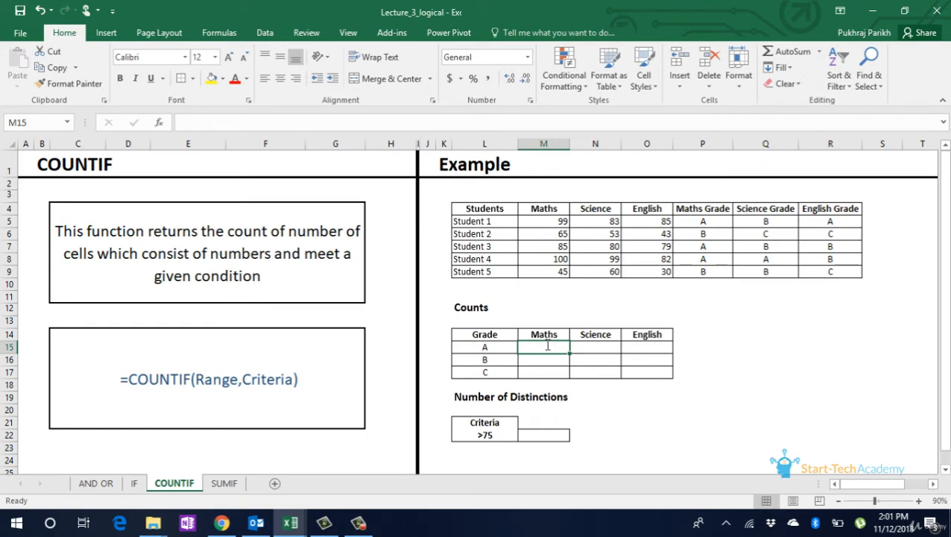
type("=coun")
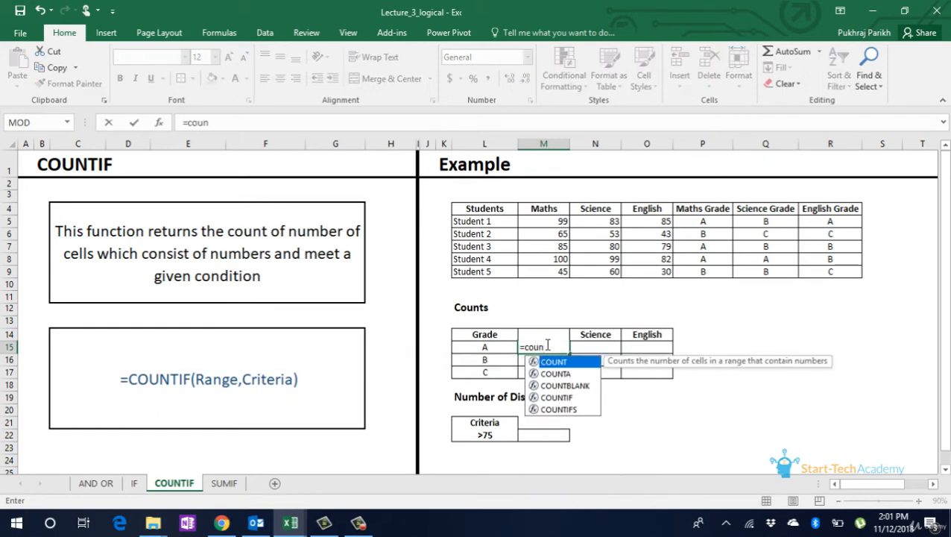
key("Down")
key("Down")
key("Down")
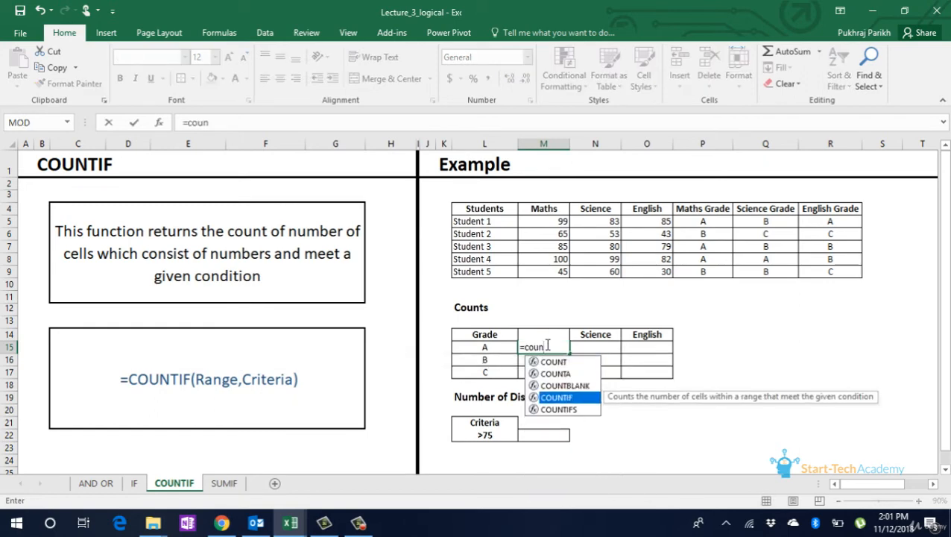
key("Tab")
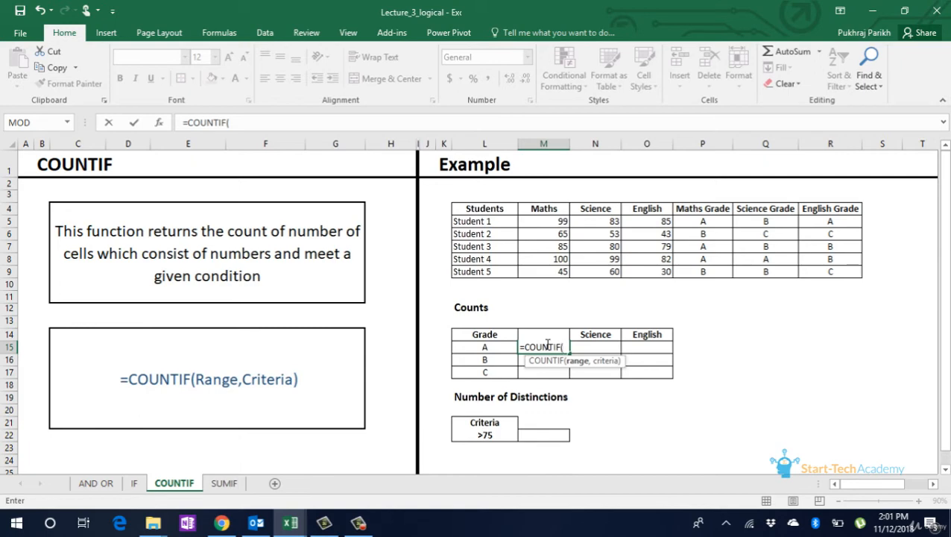
Step: Complete the grade A Maths count with the Maths Grade range P5:P9 and criterion L15
left_click_drag(701, 221, 706, 273)
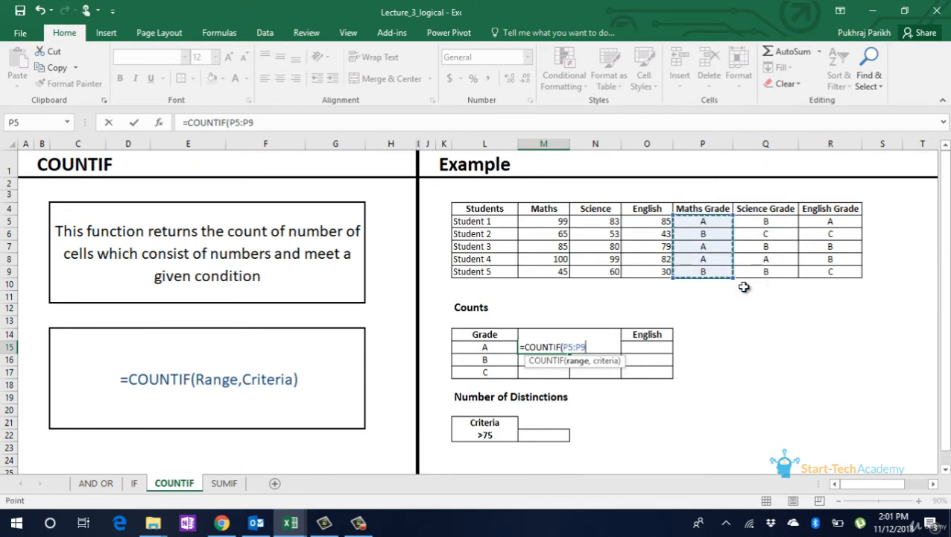
type(",")
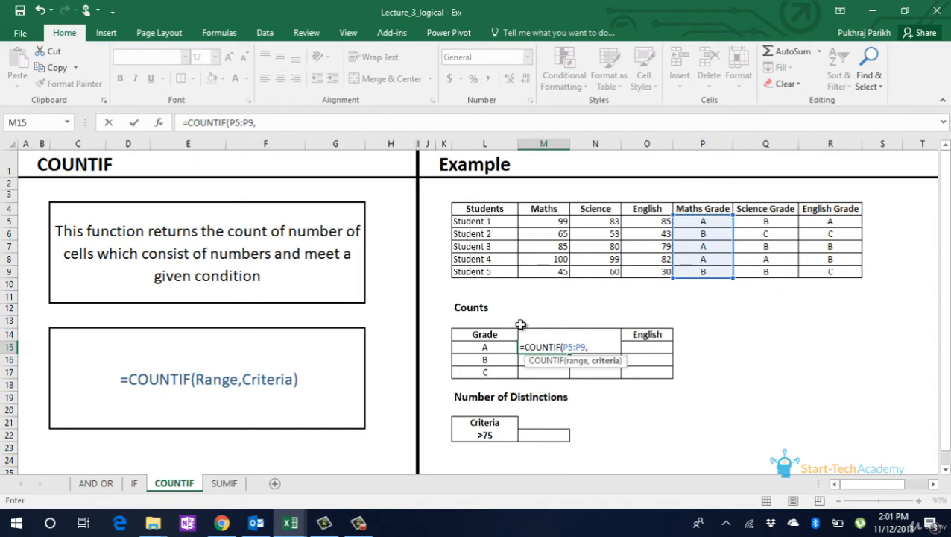
left_click(487, 348)
type(")")
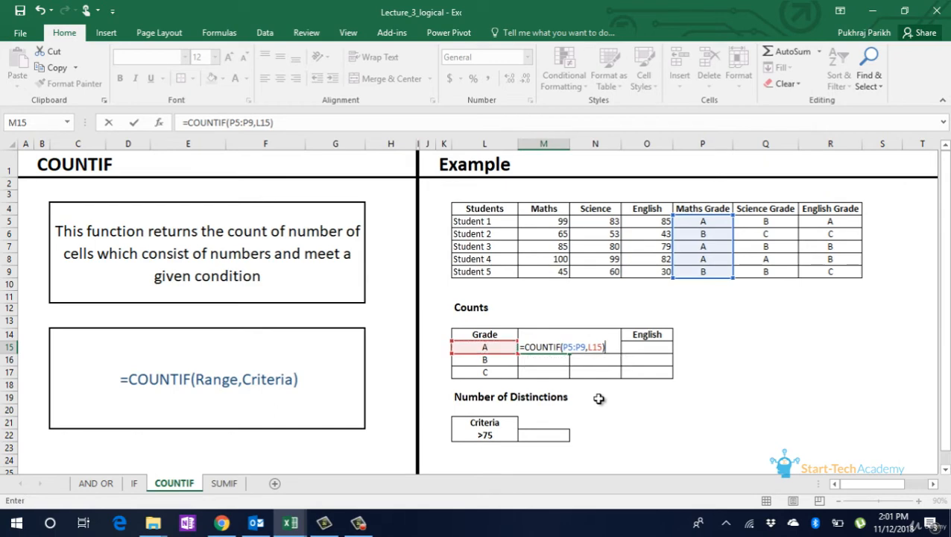
key("Return")
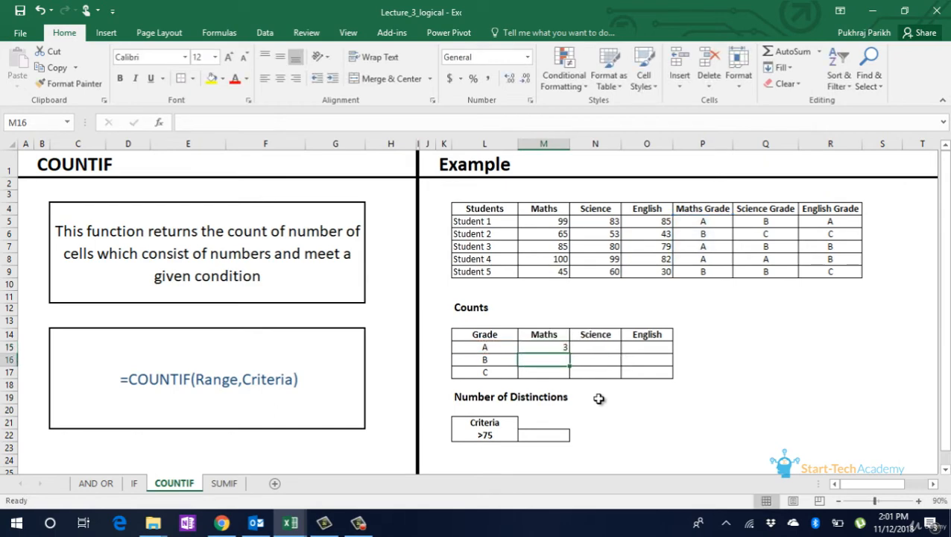
Step: Make the range in the grade A Maths count absolute as $P$5:$P$9 and fill the formula down to grade C
left_click(564, 347)
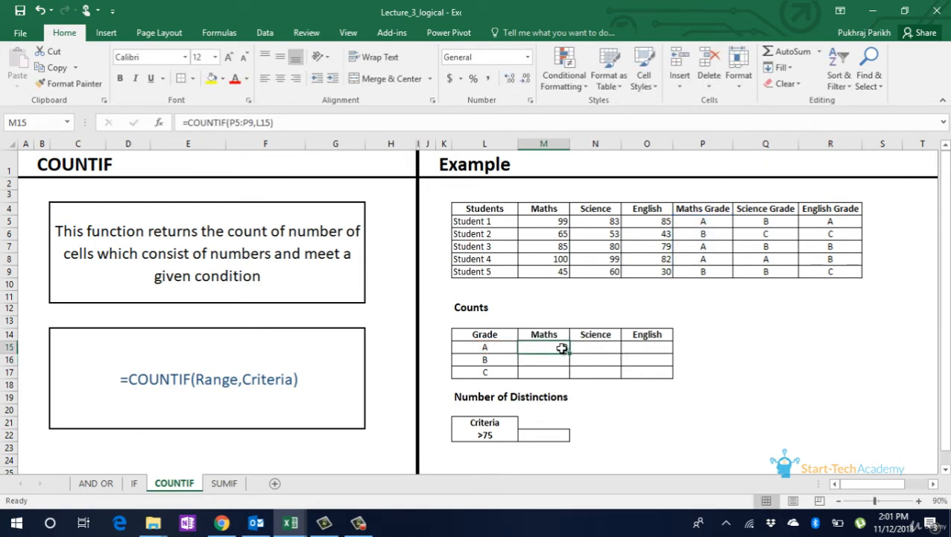
left_click(249, 122)
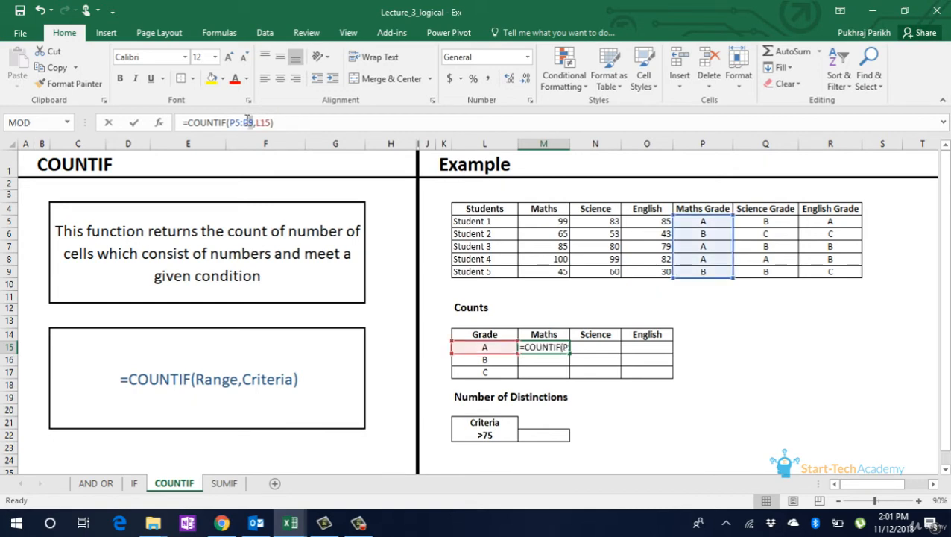
left_click_drag(249, 122, 231, 122)
key("F4")
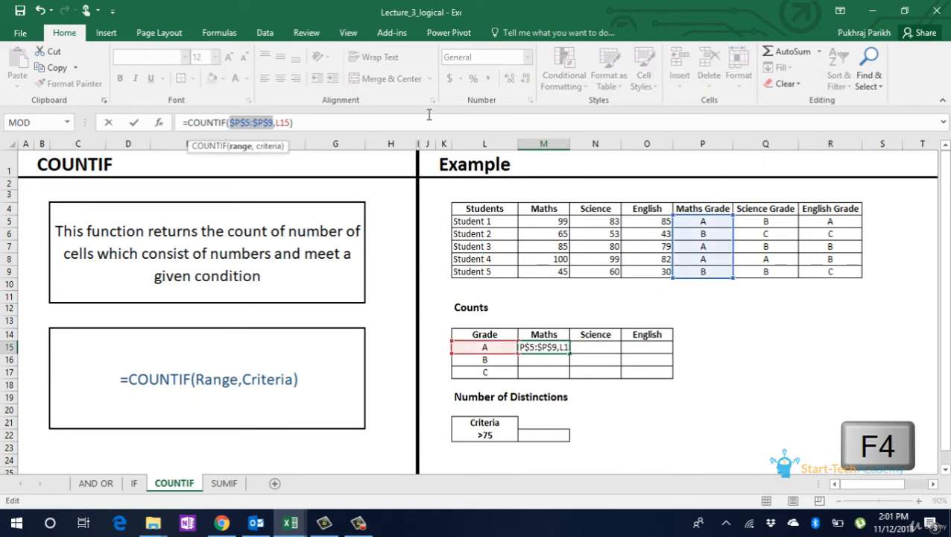
key("Return")
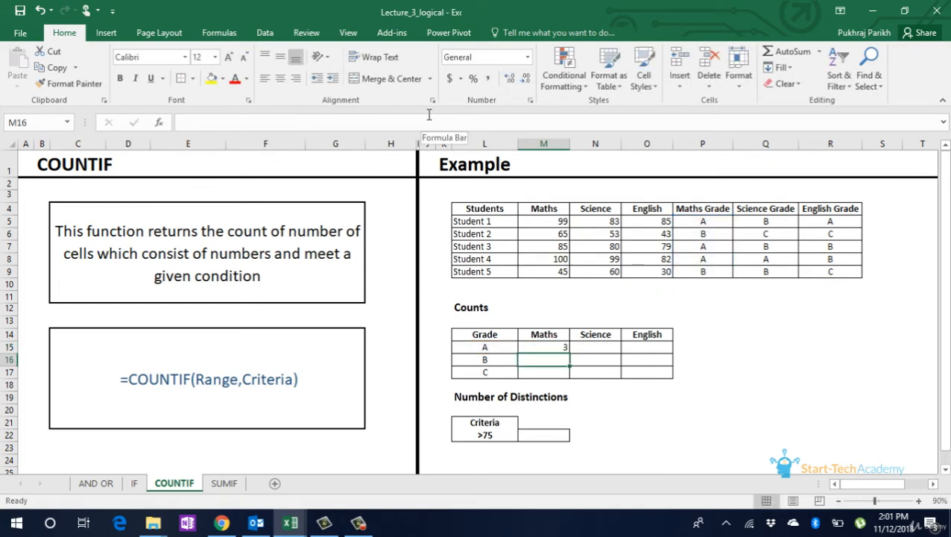
left_click(553, 345)
left_click_drag(569, 354, 568, 375)
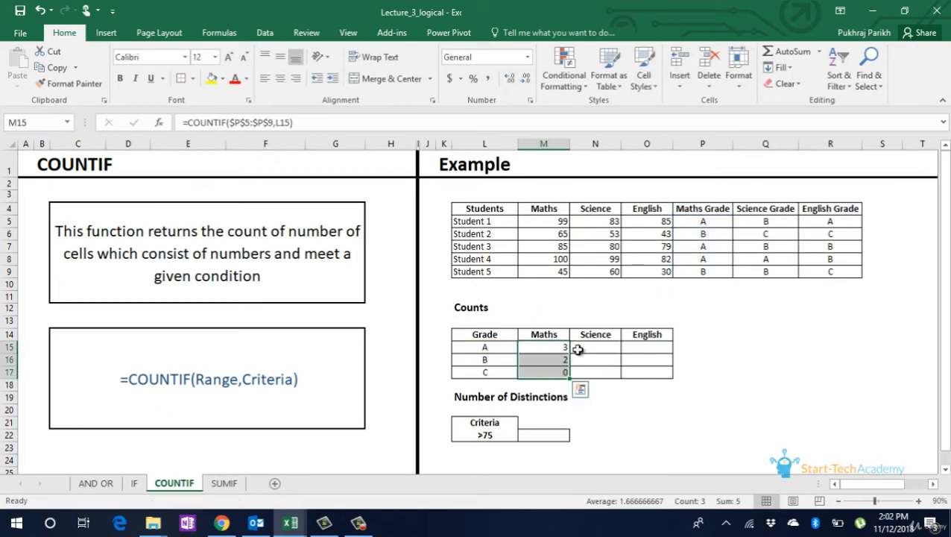
Step: Change the grade A Maths count to mixed references, =COUNTIF(P$5:P$9,$L15)
left_click(552, 348)
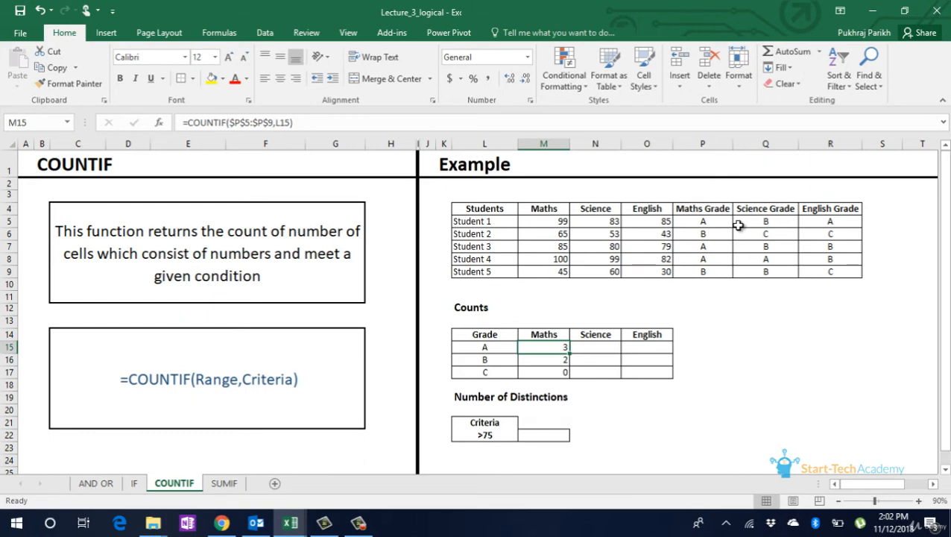
left_click(230, 122)
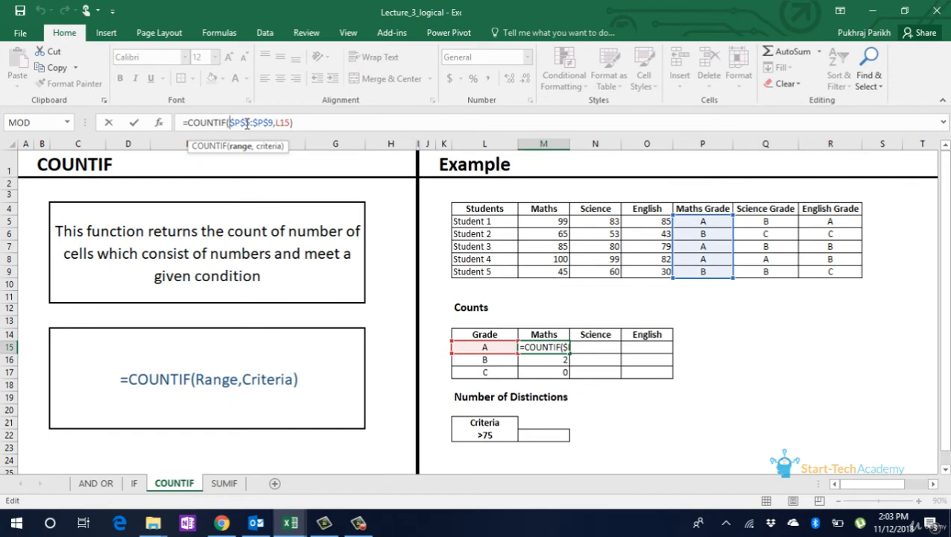
key("F4")
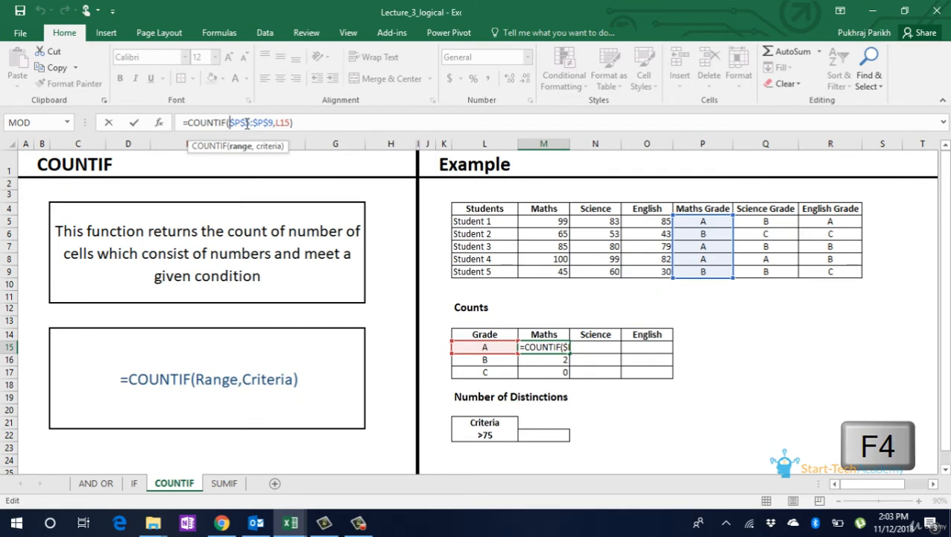
key("Delete")
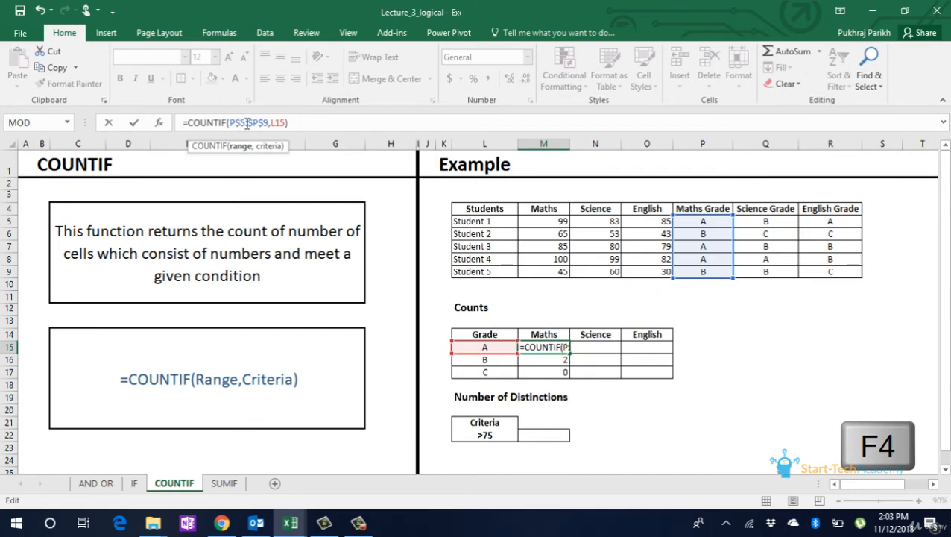
left_click(248, 123)
key("F4")
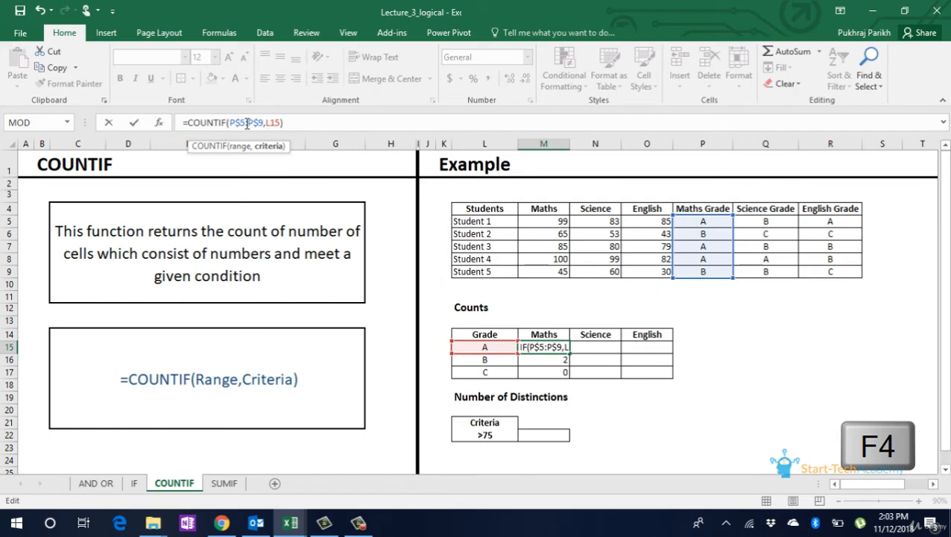
type("$")
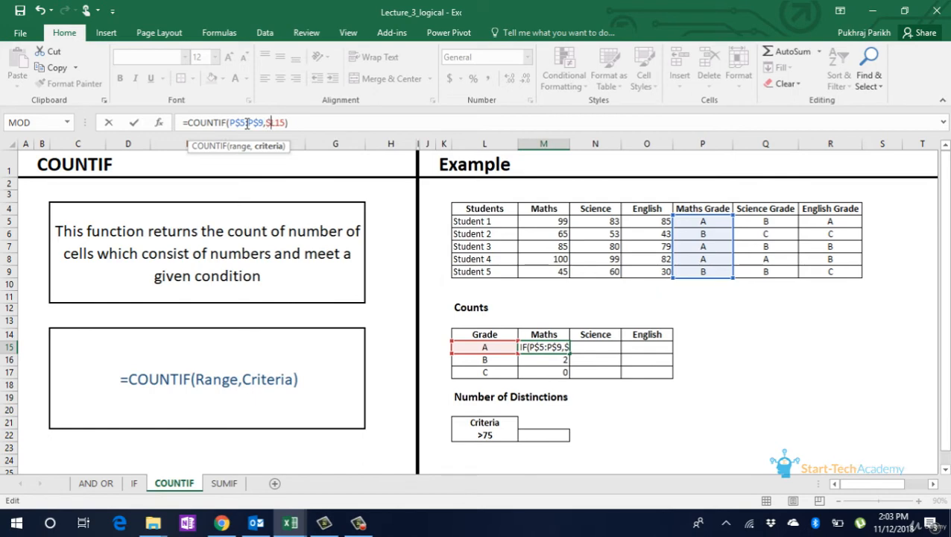
key("Return")
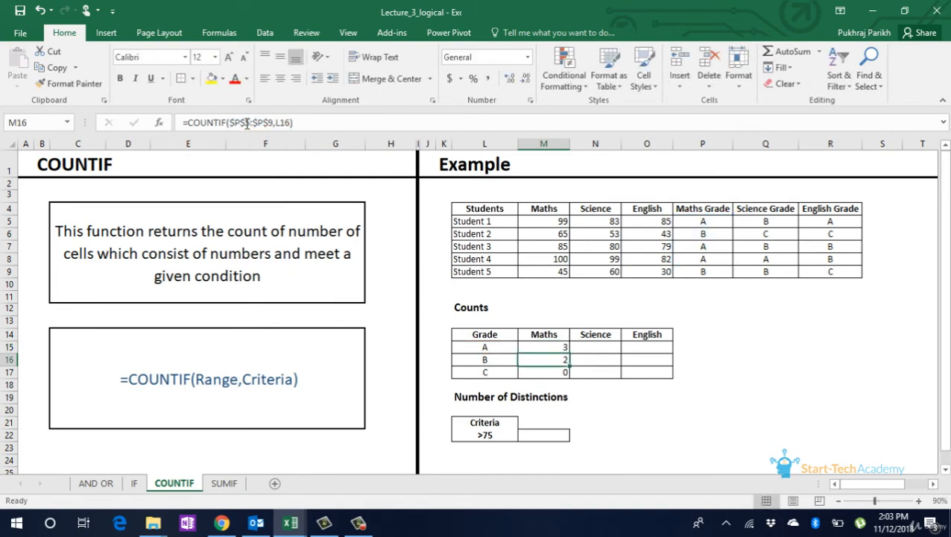
Step: Fill the grade A count formula across to Science and English, and fill those two columns down to grade C
left_click(546, 348)
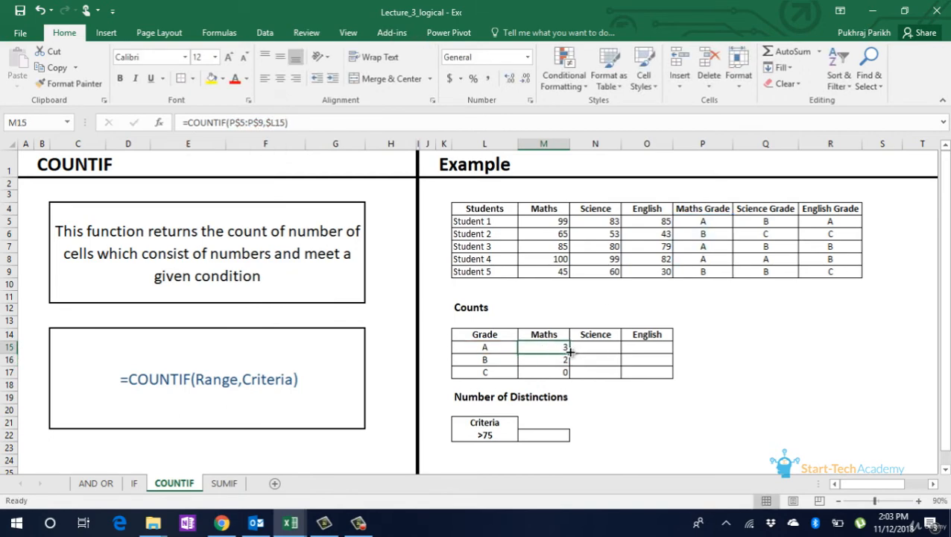
left_click_drag(569, 352, 668, 352)
left_click(613, 344)
double_click(673, 354)
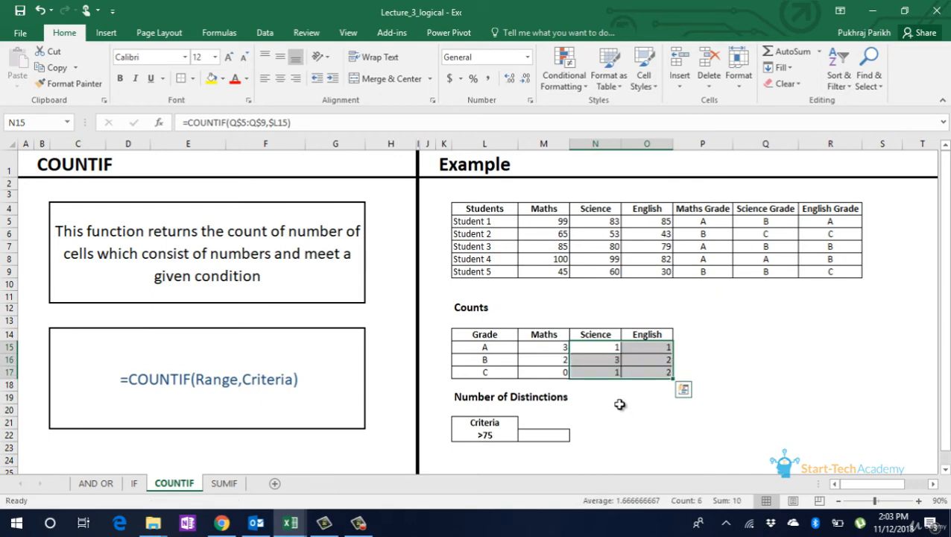
Step: Start a COUNTIFS formula in cell M22 beside the >75 criterion under Number of Distinctions
left_click(563, 433)
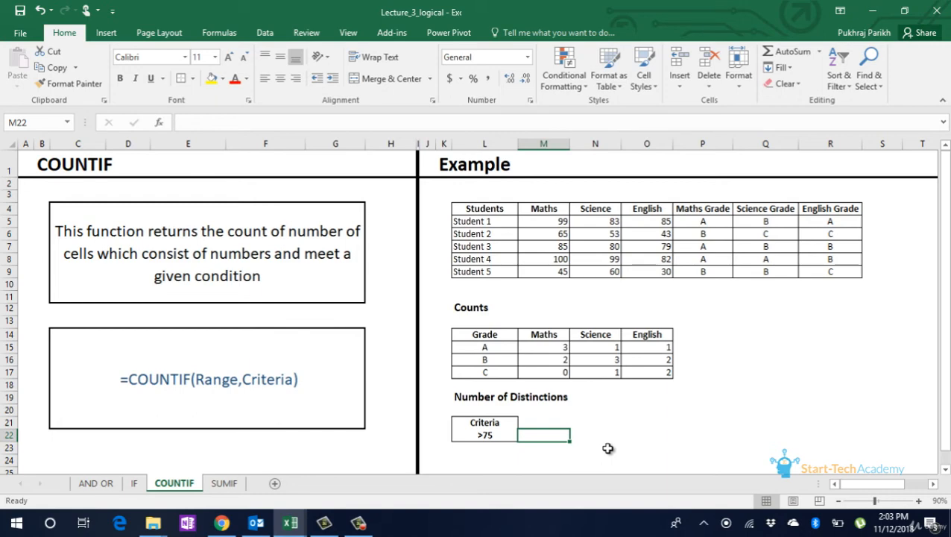
type("=")
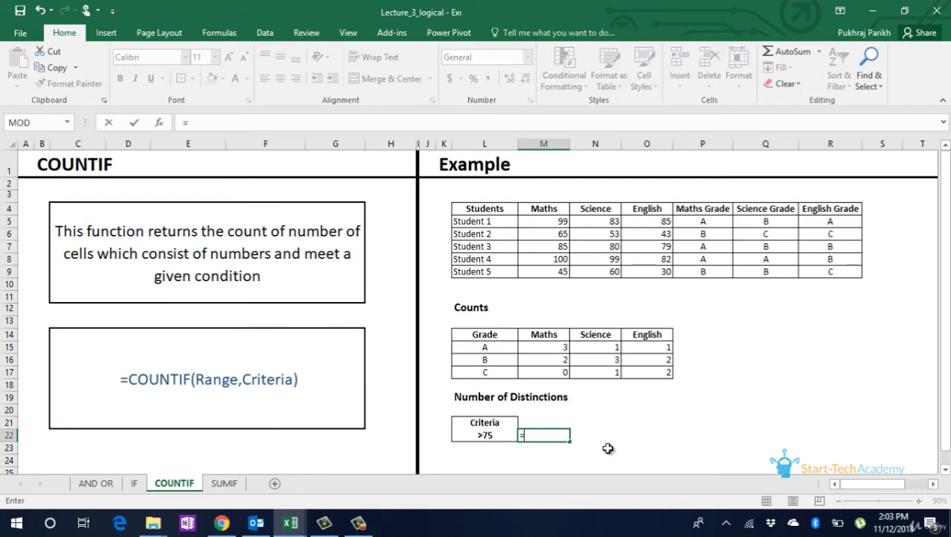
type("count")
key("Down")
key("Down")
key("Down")
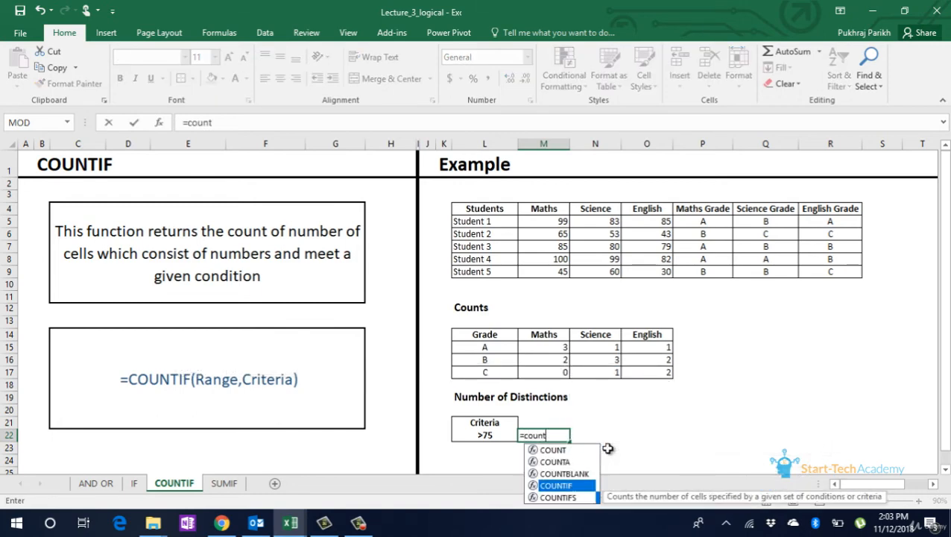
key("Down")
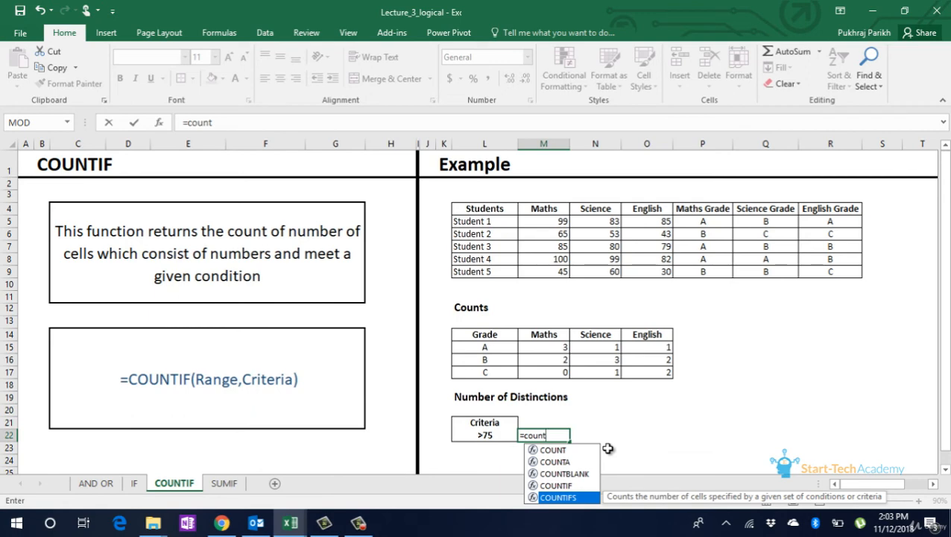
key("Tab")
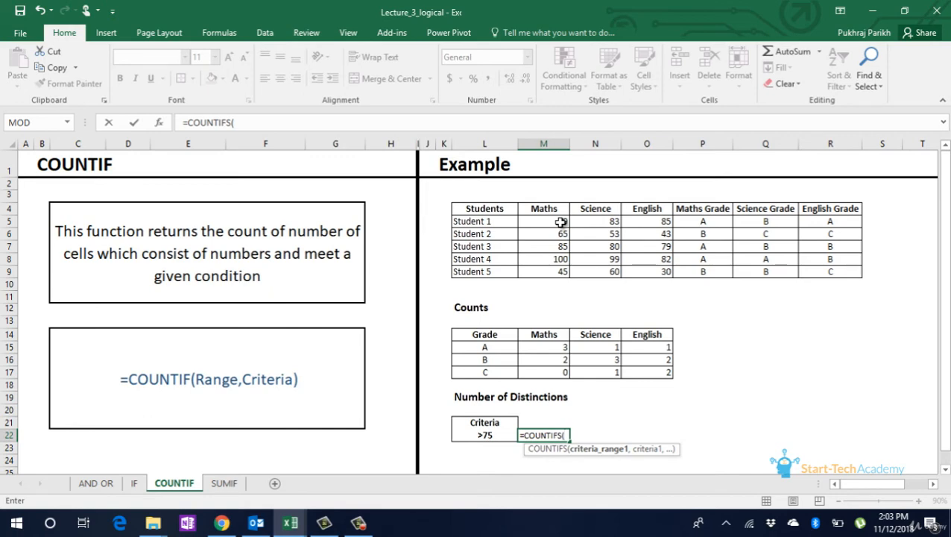
Step: Add the Maths range M5:M9 and the Science range N5:N9 to the COUNTIFS formula, each with criterion L22
left_click_drag(560, 222, 556, 269)
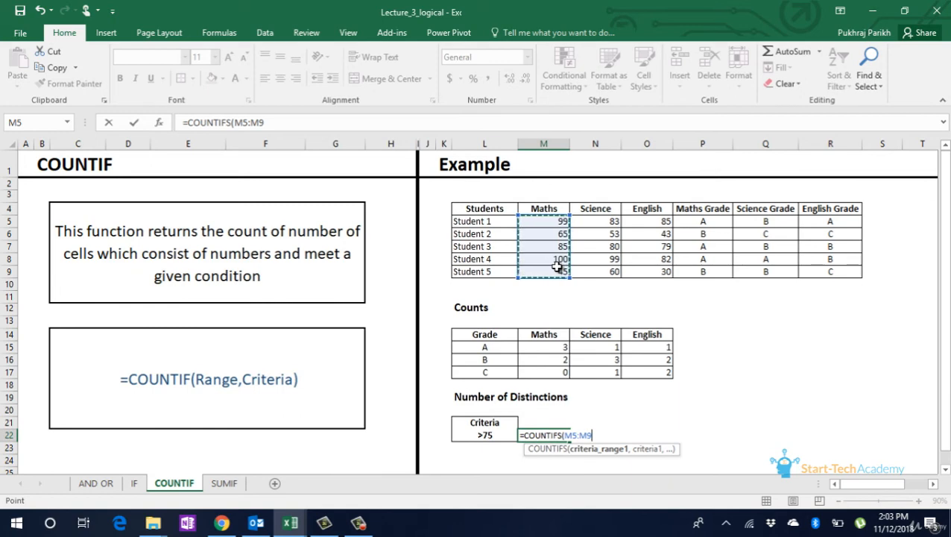
type(",")
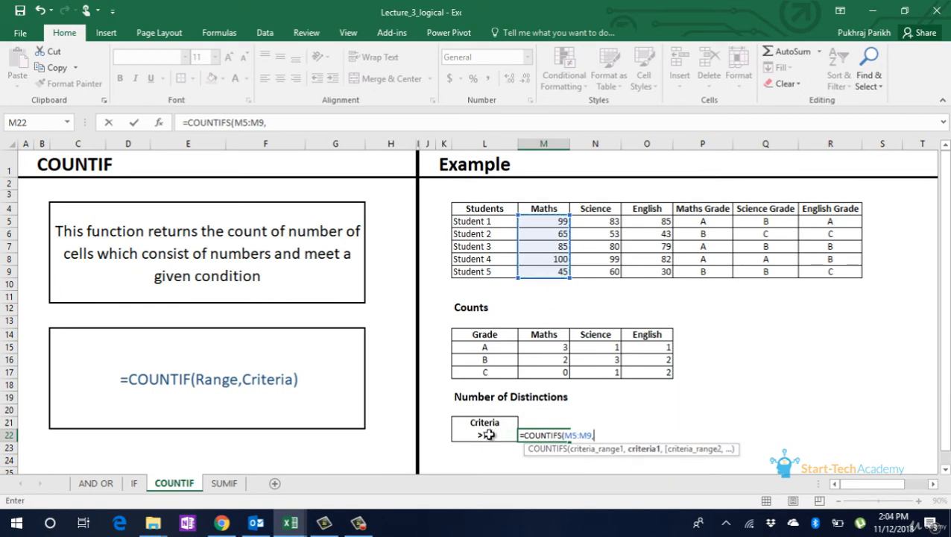
left_click(486, 434)
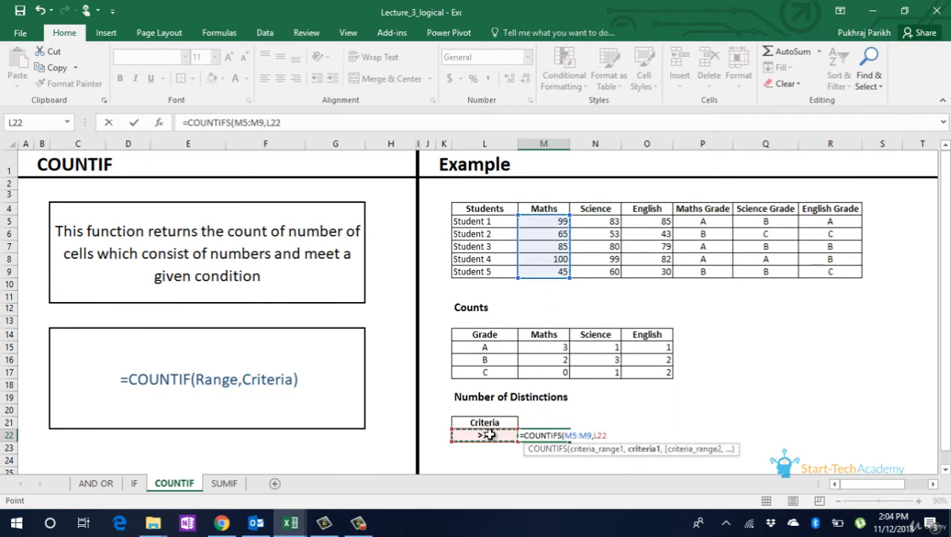
type(",")
left_click_drag(614, 225, 613, 271)
type(",")
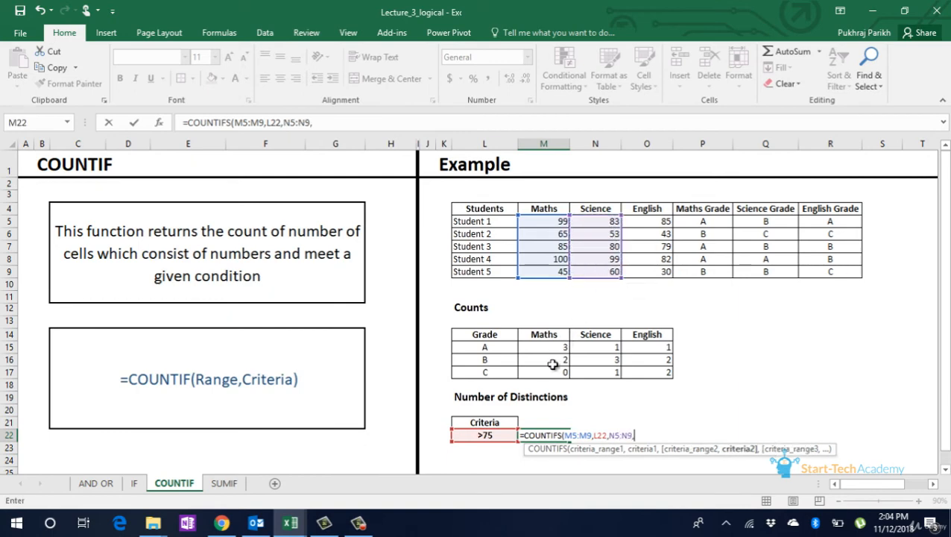
left_click(486, 434)
type(",")
Step: Add the English range O5:O9 with criterion L22 and complete the COUNTIFS formula
left_click_drag(661, 222, 664, 272)
type(",")
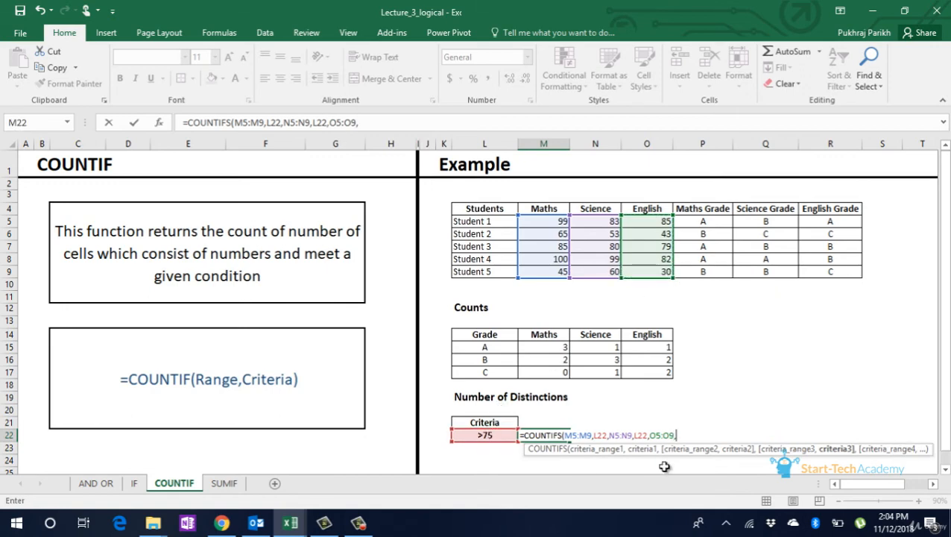
left_click(485, 436)
type(")")
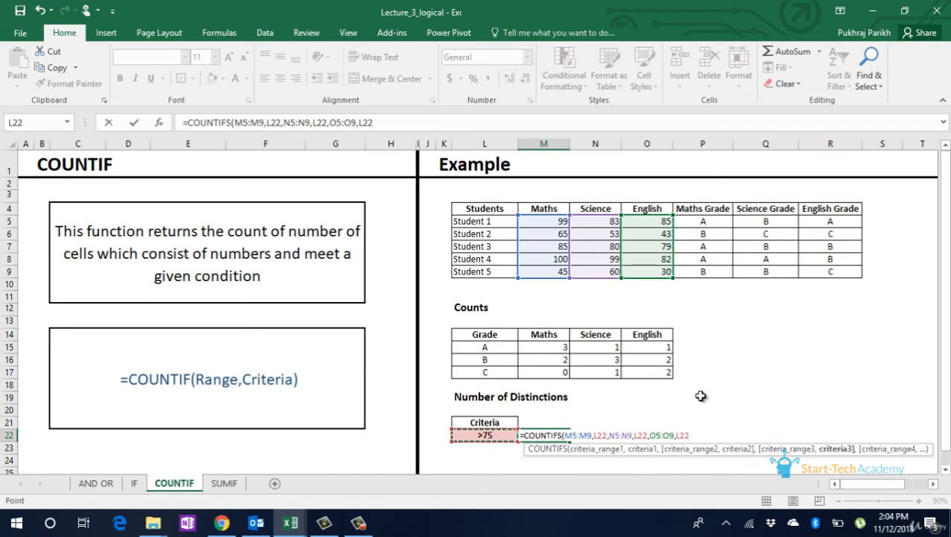
key("Return")
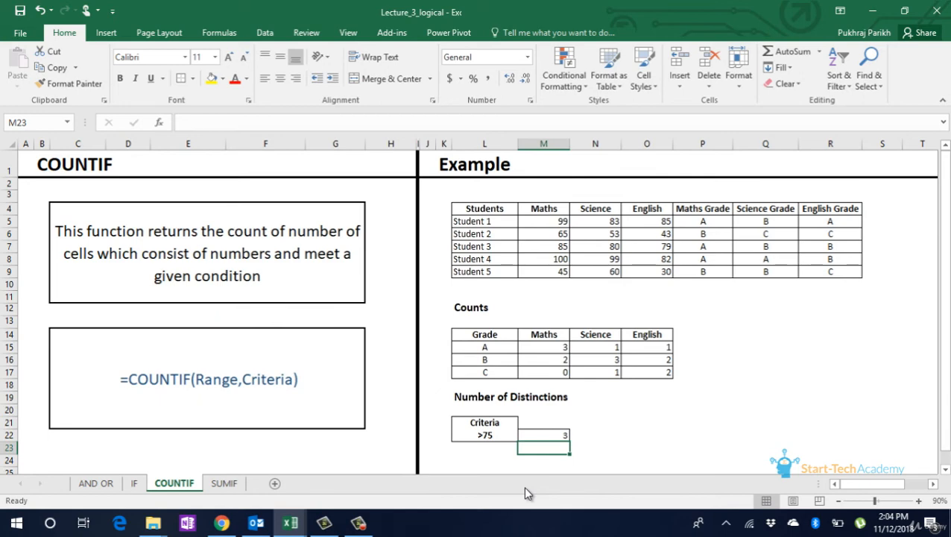
Step: Change the Number of Distinctions criterion to >90 and switch to the SUMIF sheet
left_click(490, 435)
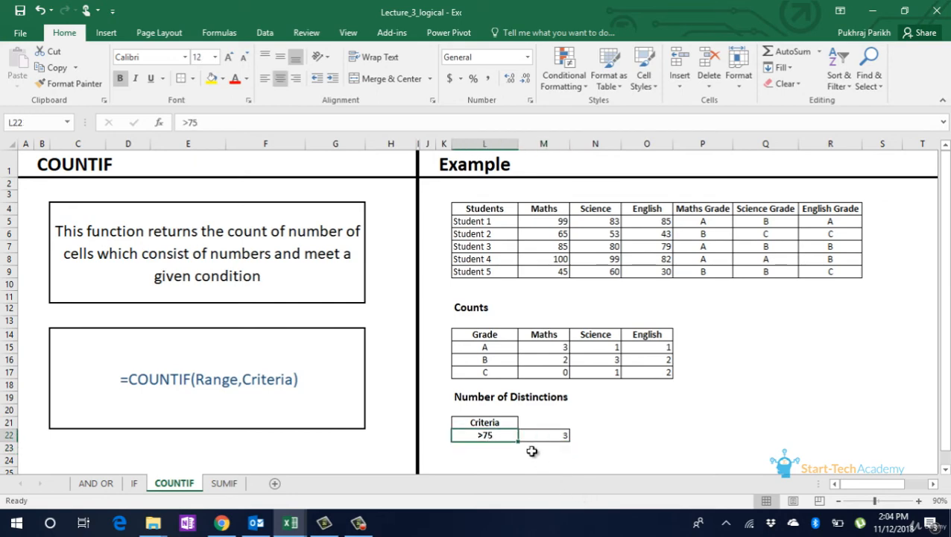
left_click(188, 121)
left_click_drag(189, 121, 248, 115)
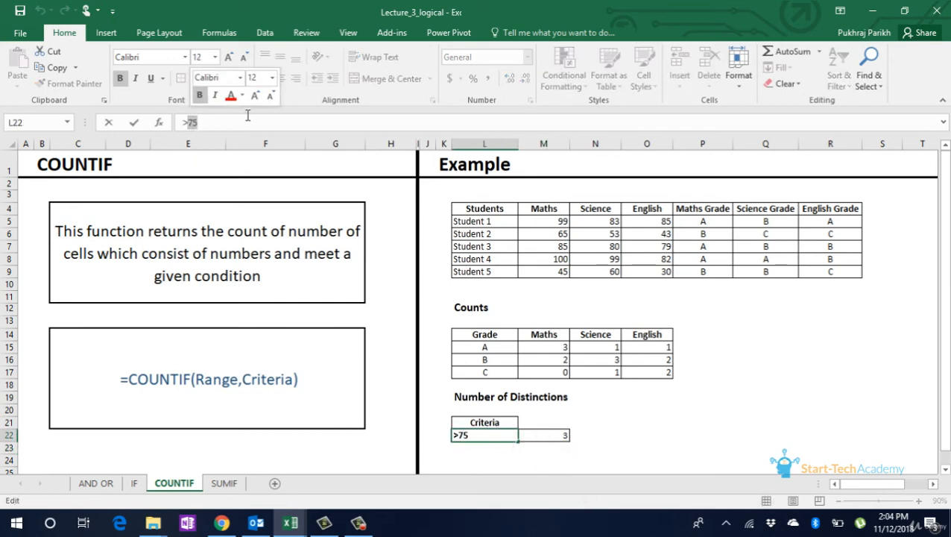
type("90")
key("Return")
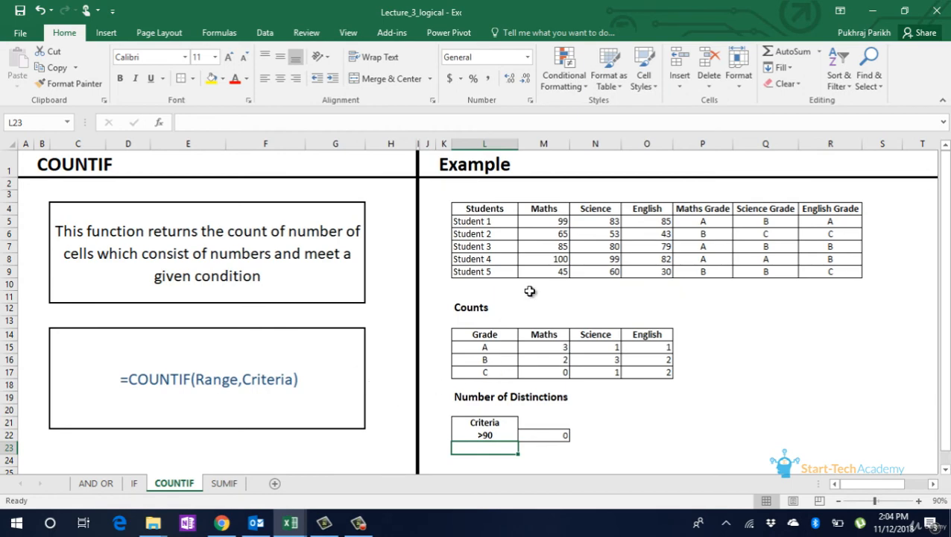
key("Up")
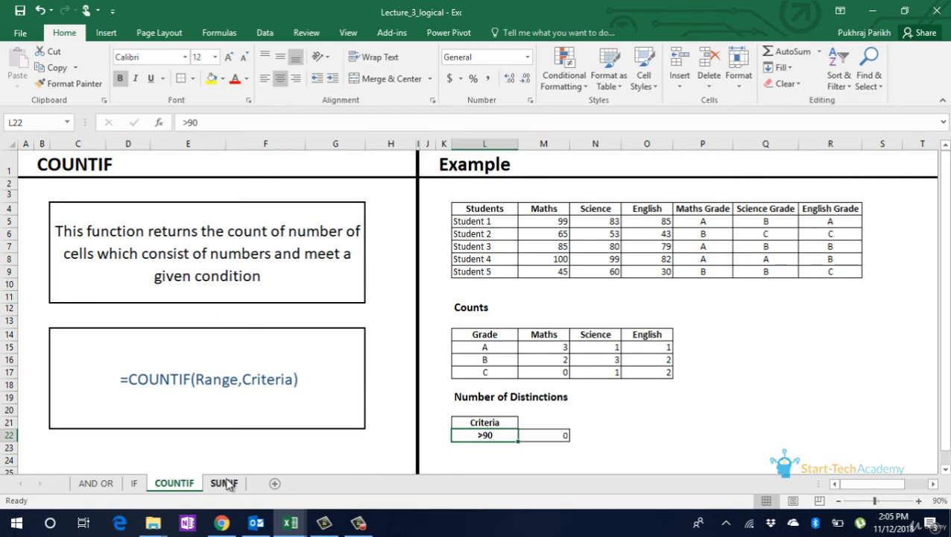
left_click(228, 484)
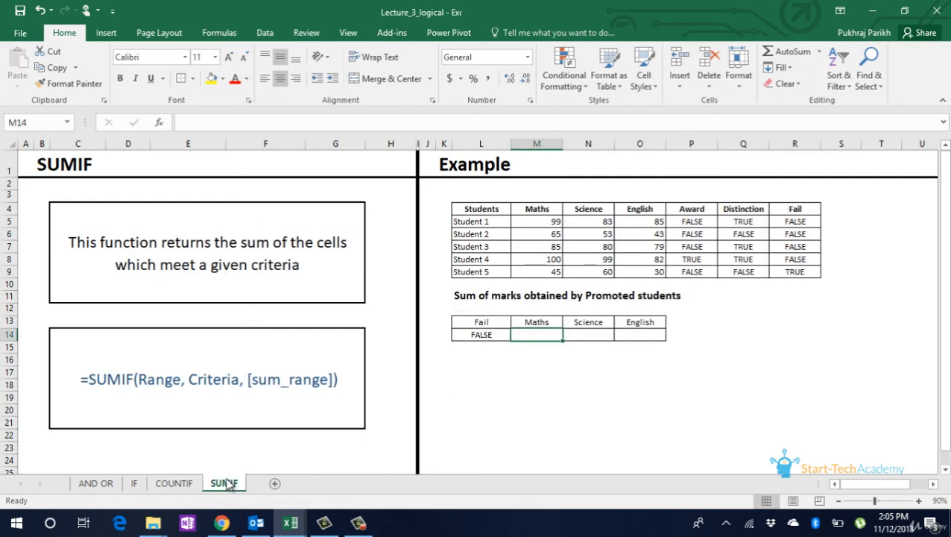